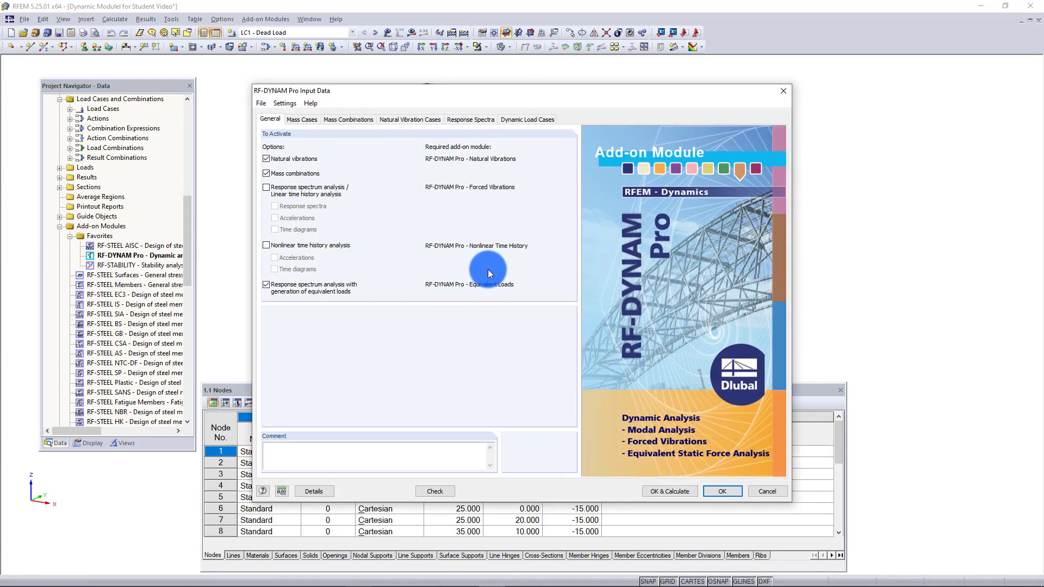
Step: Review response spectrum RS1 and the equivalent force analysis, damping and mode shape settings of dynamic load case DLC1
{"action": "left_click", "coordinate": [474, 121]}
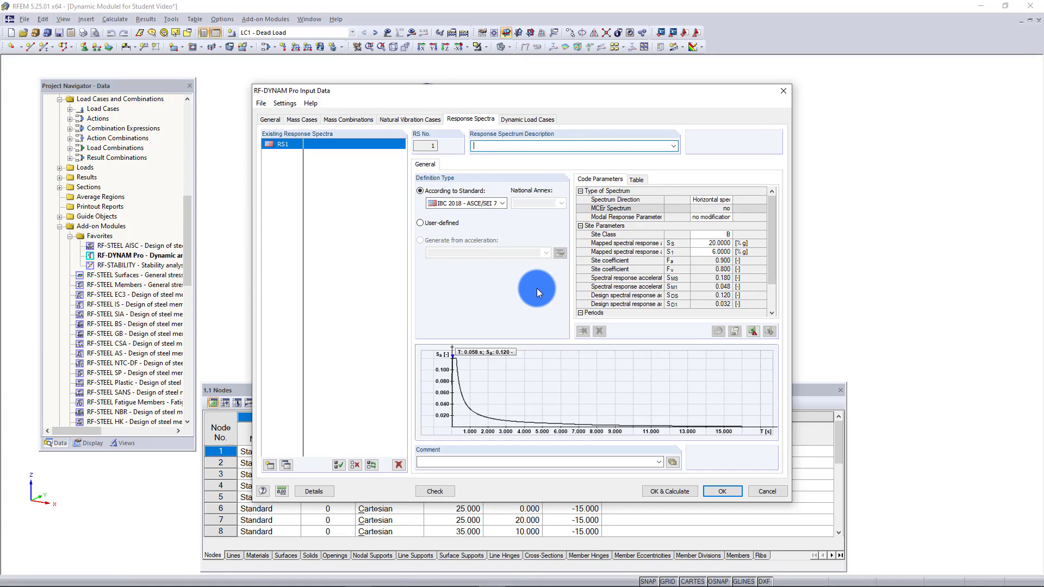
{"action": "left_click", "coordinate": [517, 121]}
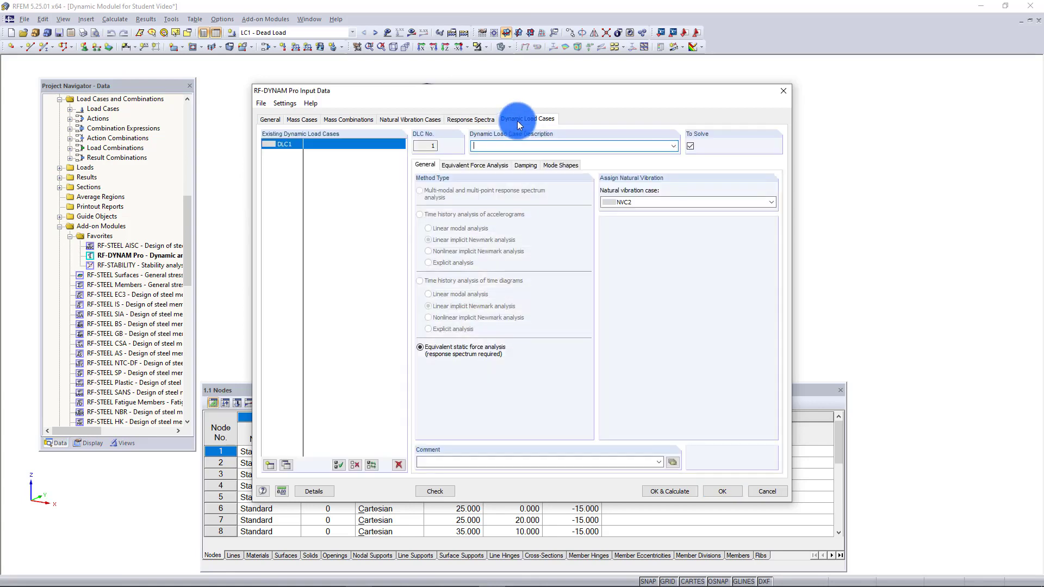
{"action": "left_click", "coordinate": [490, 164]}
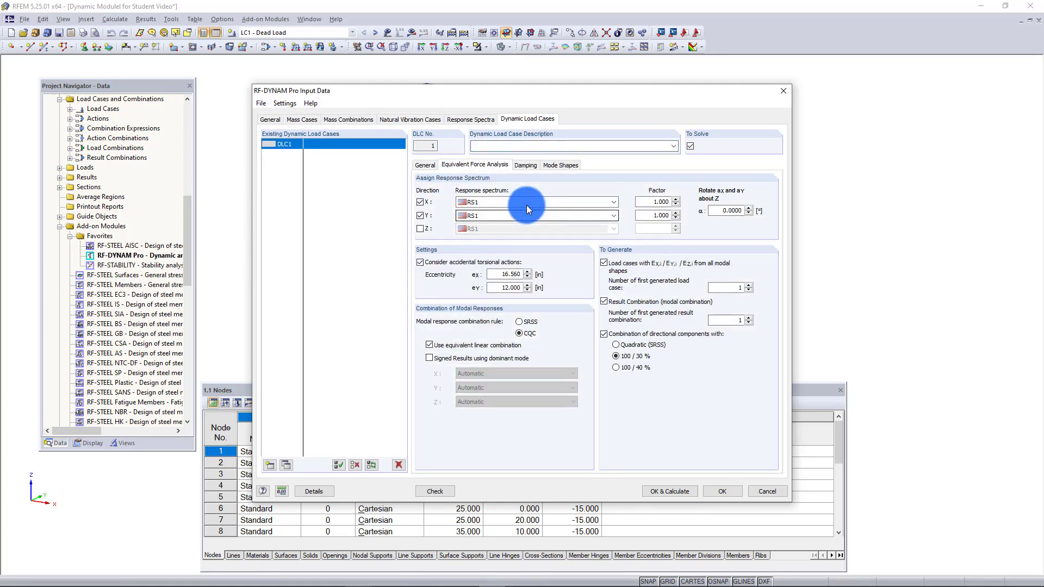
{"action": "left_click", "coordinate": [537, 165]}
{"action": "left_click", "coordinate": [566, 164]}
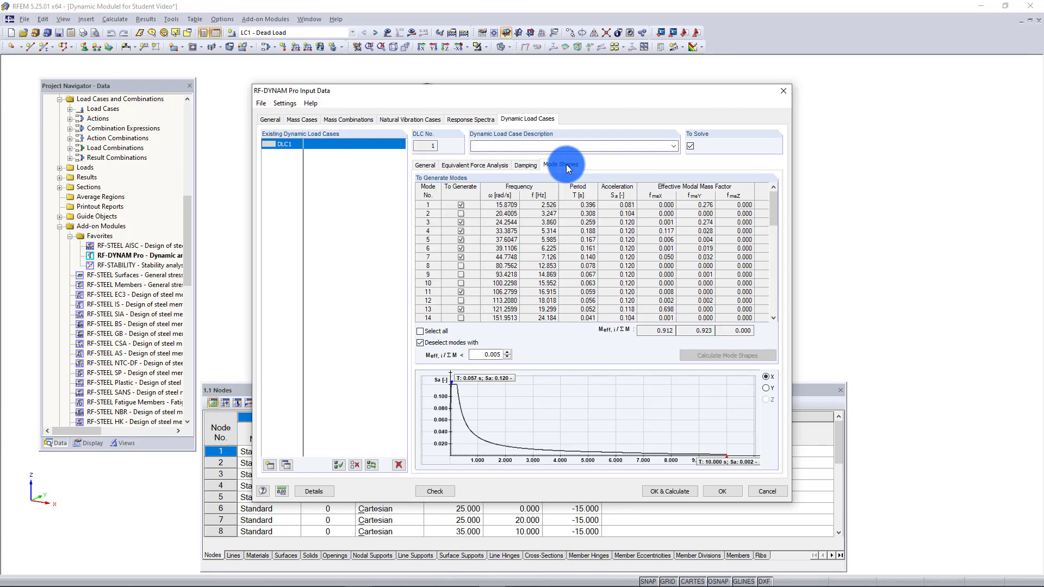
Step: Examine the effective modal mass factors of the DLC1 modes and accept the RF-DYNAM Pro input data
{"action": "left_click", "coordinate": [684, 232]}
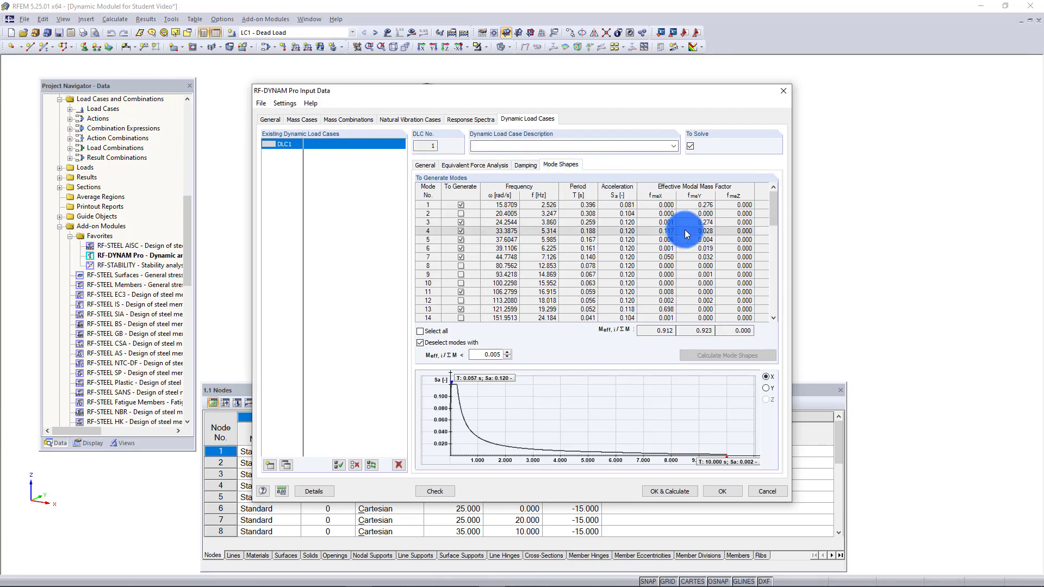
{"action": "key", "text": "Down"}
{"action": "key", "text": "Down"}
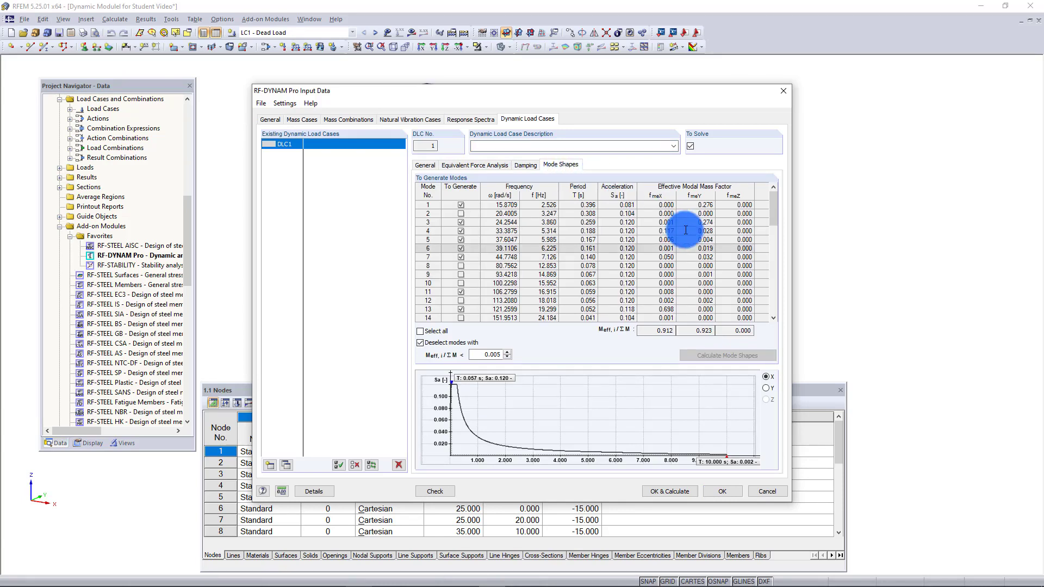
{"action": "key", "text": "Down"}
{"action": "key", "text": "Down"}
{"action": "key", "text": "Down"}
{"action": "key", "text": "Down"}
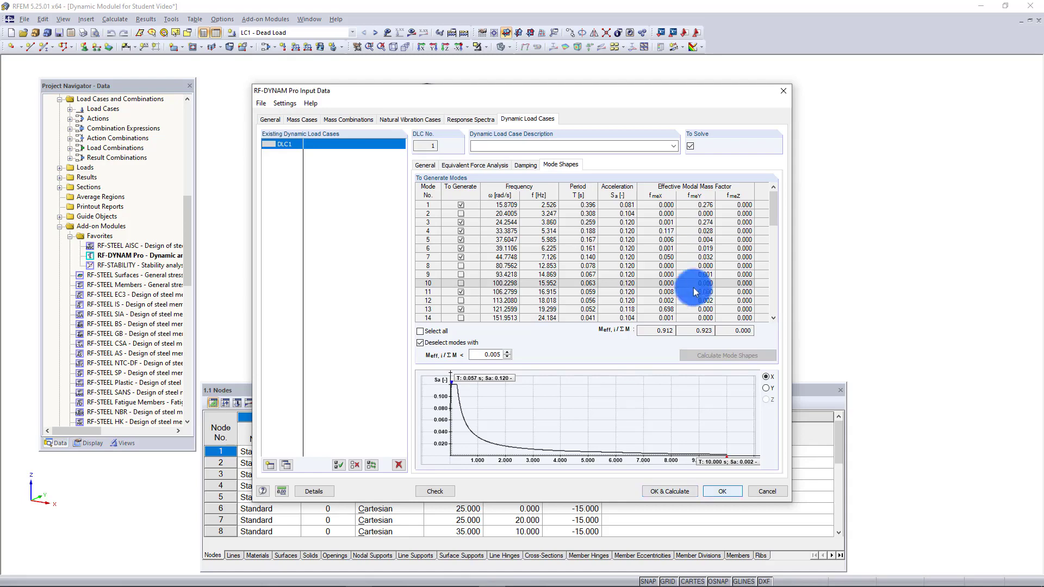
{"action": "left_click", "coordinate": [722, 491]}
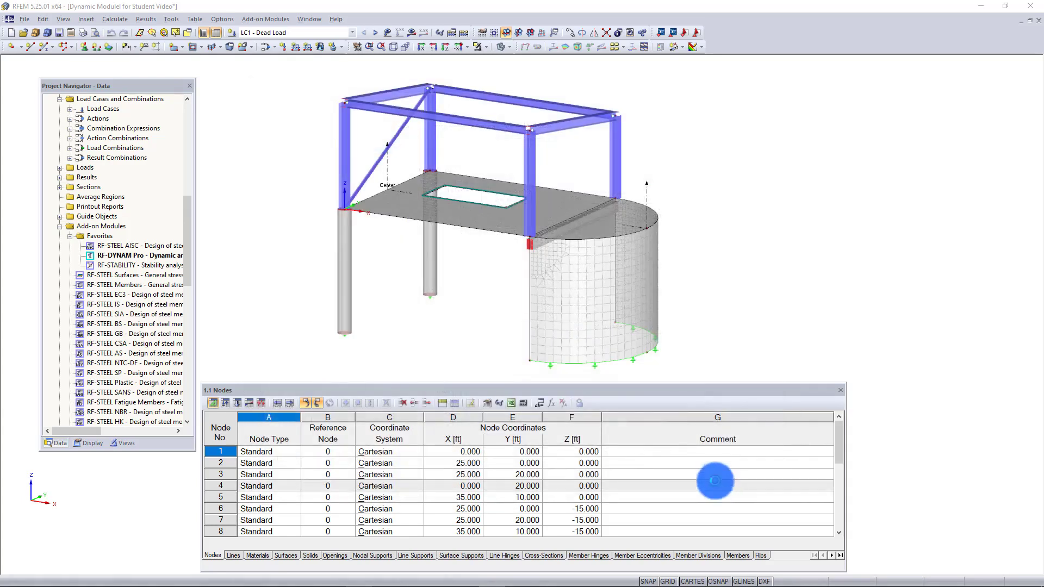
Step: Make load case LC4 (DLC1 - Mode shape 1, direction X, torsion +) current and display its loads
{"action": "left_click", "coordinate": [319, 35]}
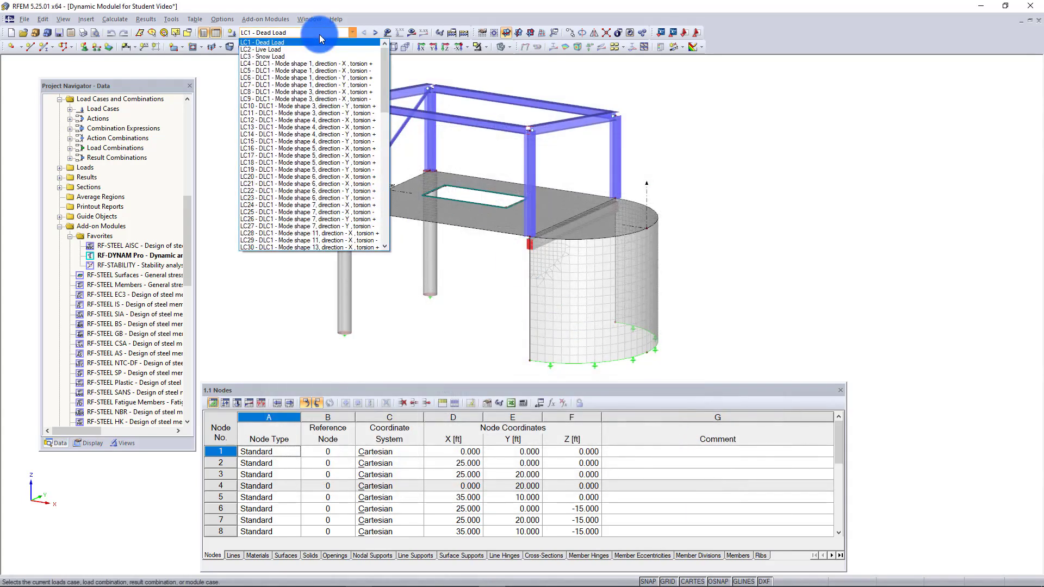
{"action": "key", "text": "Down"}
{"action": "key", "text": "Down"}
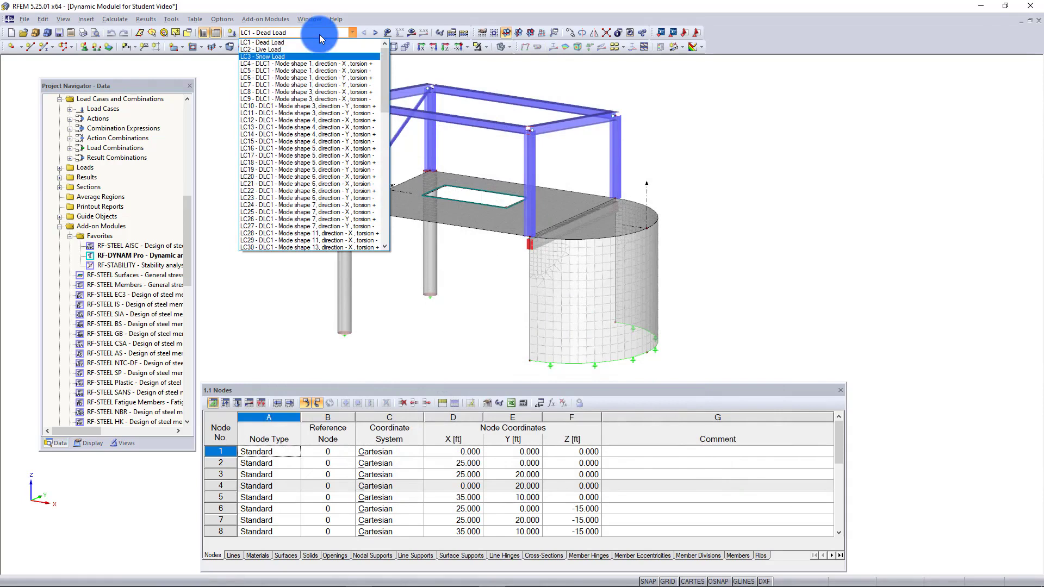
{"action": "key", "text": "Down"}
{"action": "key", "text": "Down"}
{"action": "key", "text": "Down"}
{"action": "key", "text": "Down"}
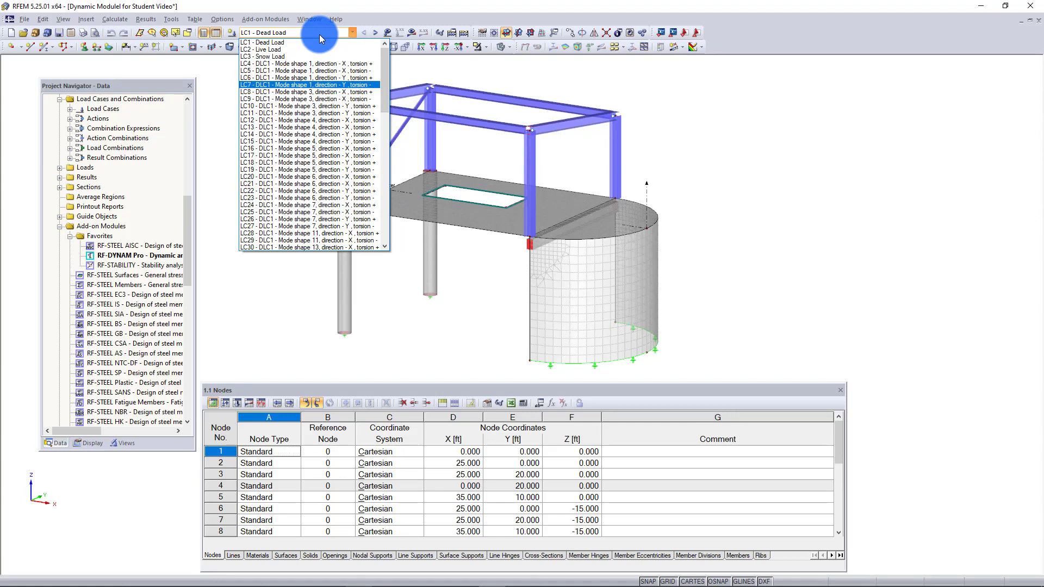
{"action": "key", "text": "Up"}
{"action": "key", "text": "Up"}
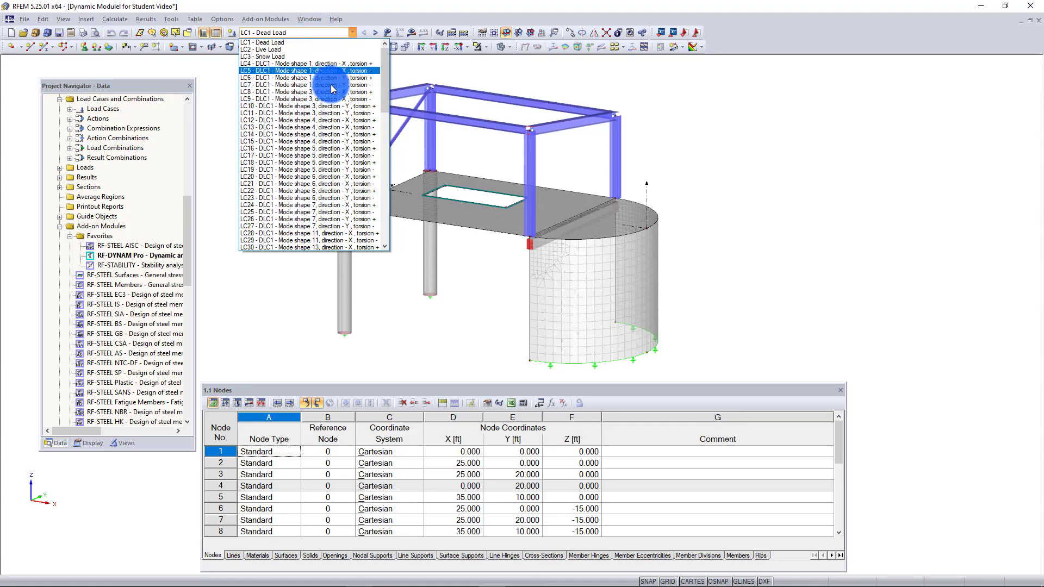
{"action": "key", "text": "Up"}
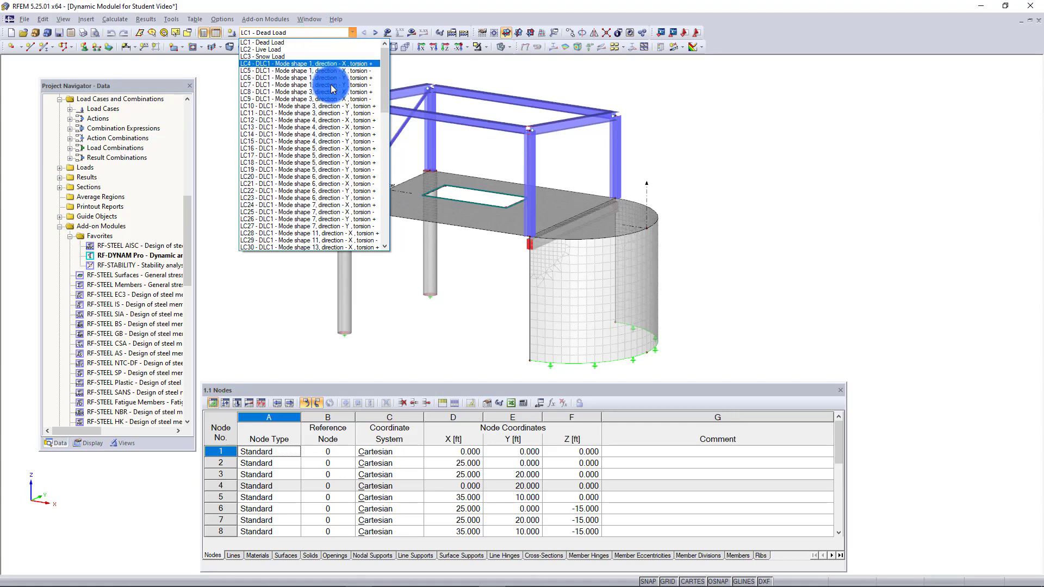
{"action": "left_click", "coordinate": [321, 63]}
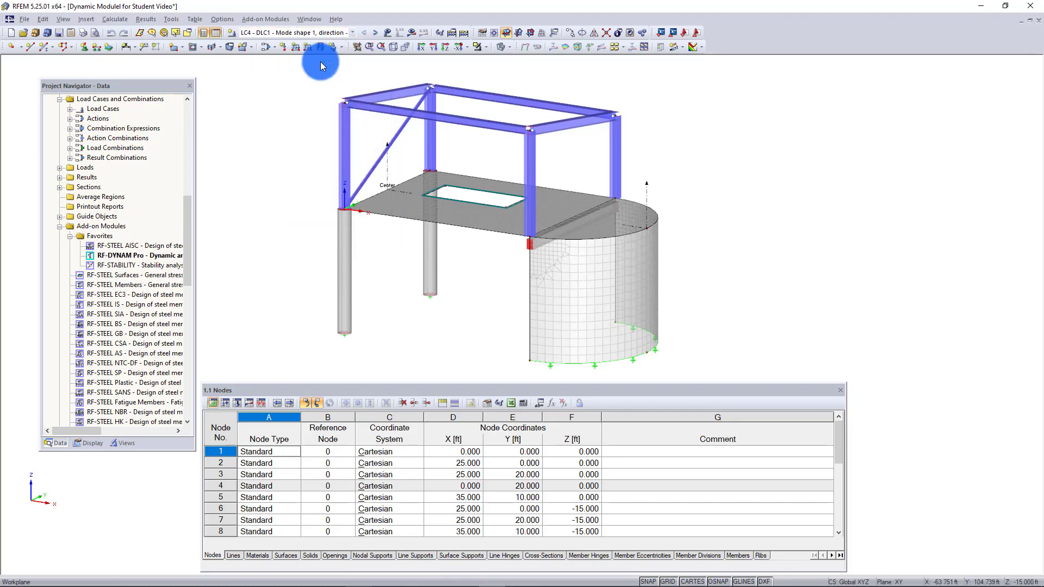
{"action": "left_click", "coordinate": [386, 34]}
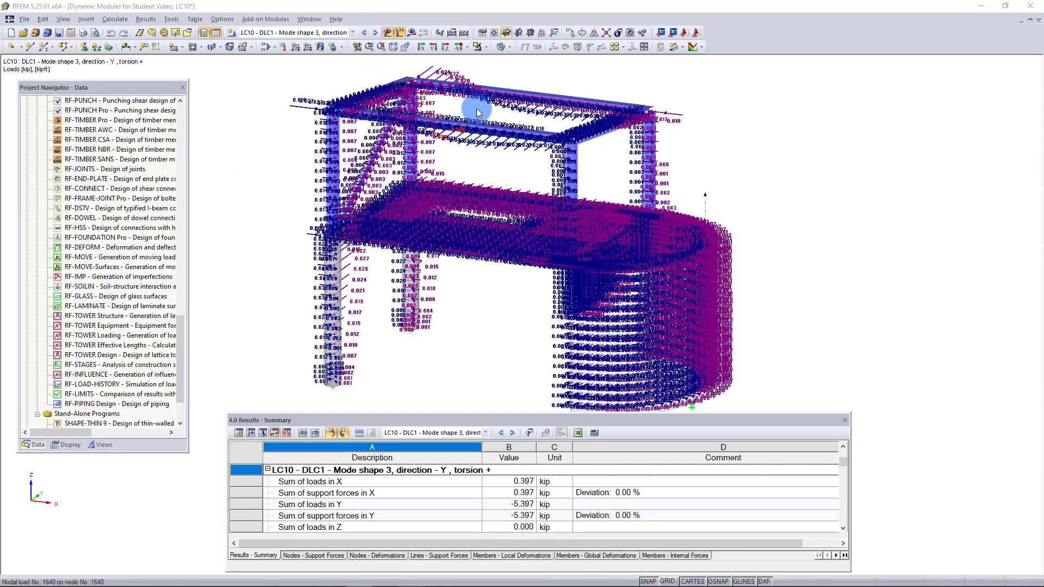
Step: Show the model as wireframe and inspect the LC10 nodal forces and torsional moments along the upper beam
{"action": "scroll", "coordinate": [476, 110], "scroll_direction": "up", "scroll_amount": 5}
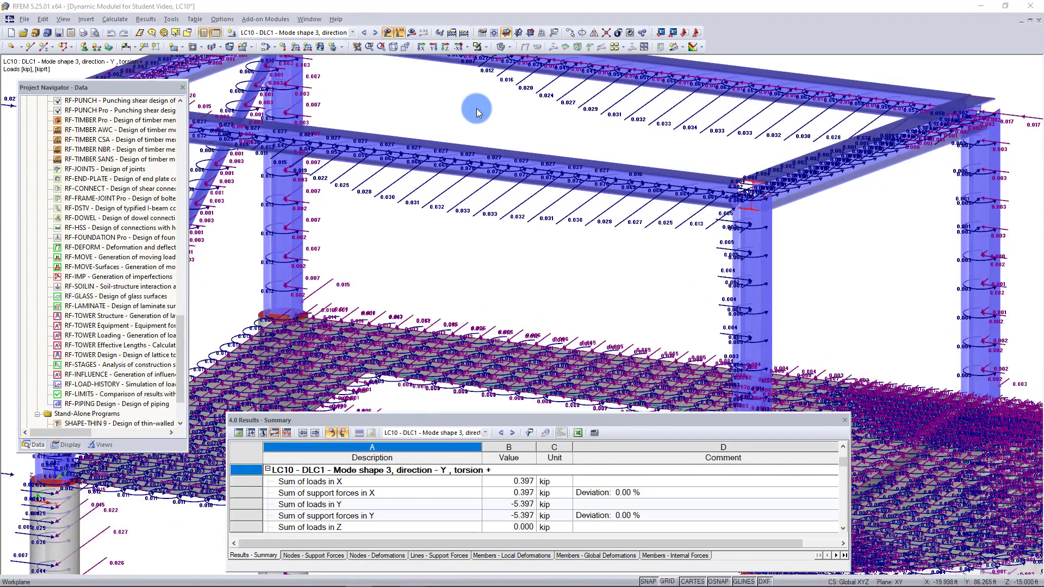
{"action": "scroll", "coordinate": [489, 169], "scroll_direction": "up", "scroll_amount": 5}
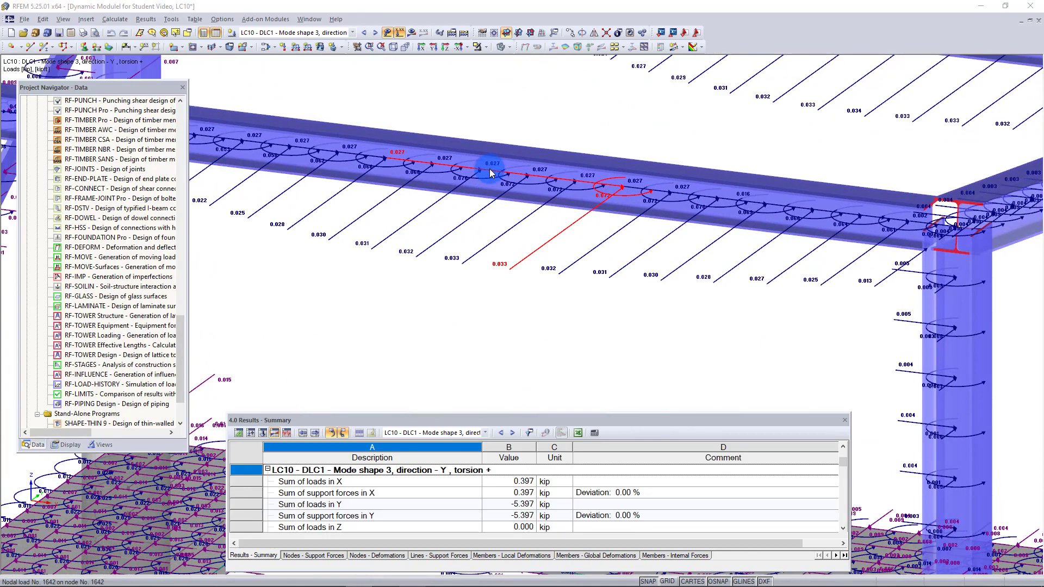
{"action": "middle_click_drag", "start_coordinate": [489, 169], "coordinate": [493, 216]}
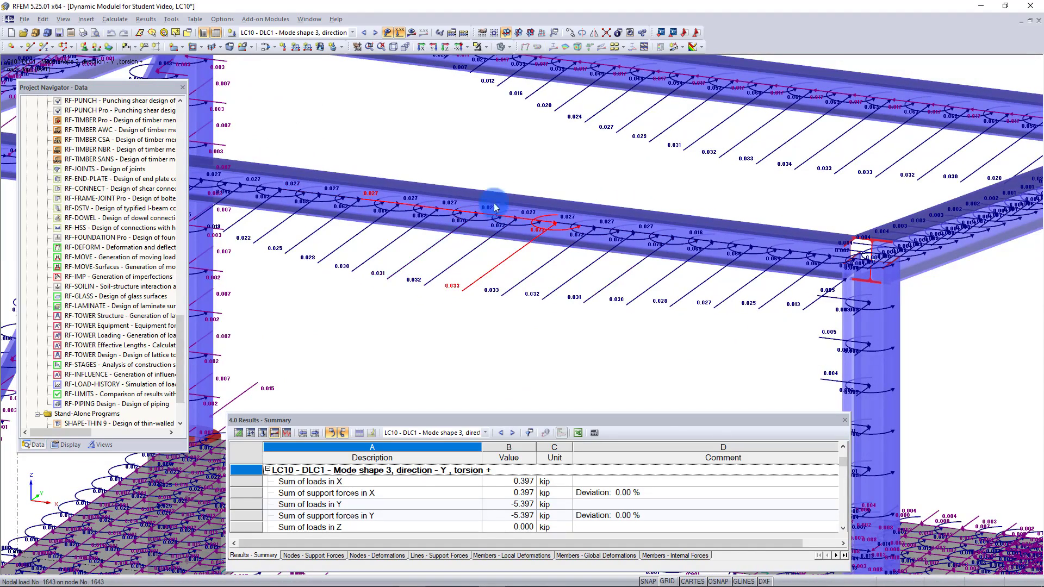
{"action": "left_click", "coordinate": [501, 48]}
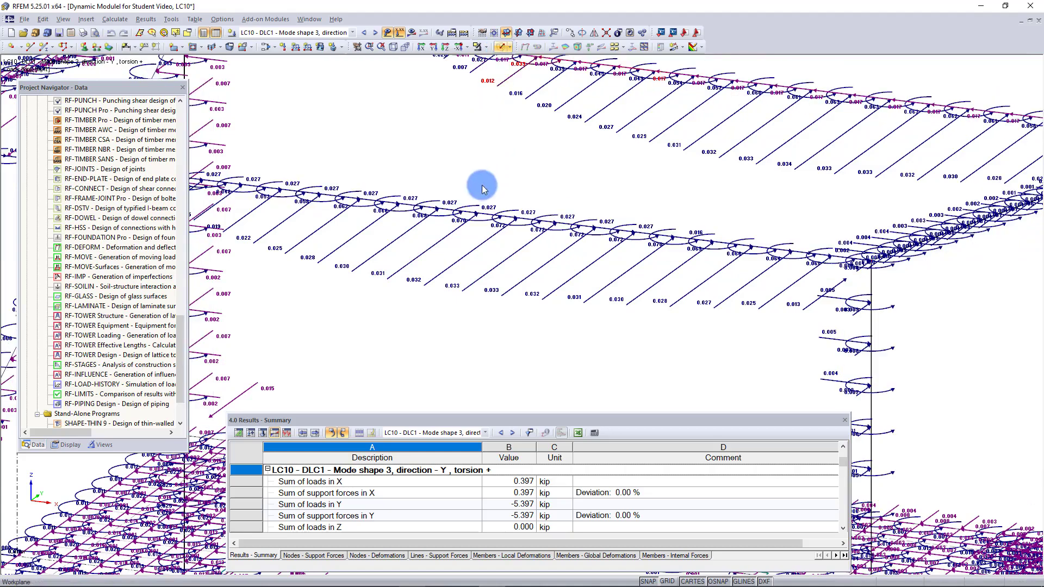
{"action": "scroll", "coordinate": [478, 216], "scroll_direction": "up", "scroll_amount": 2}
{"action": "scroll", "coordinate": [478, 216], "scroll_direction": "up", "scroll_amount": 1}
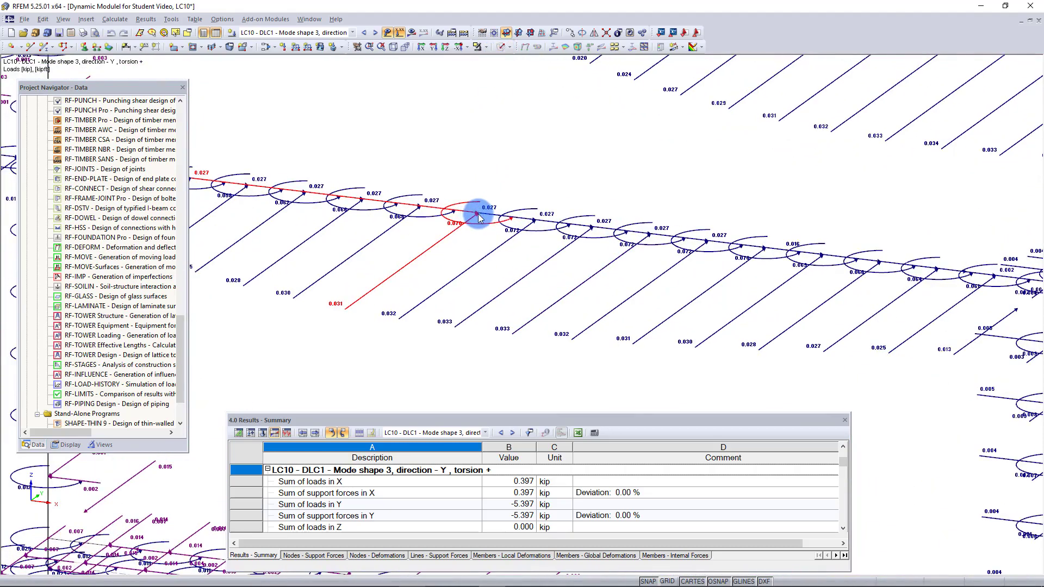
{"action": "scroll", "coordinate": [479, 216], "scroll_direction": "up", "scroll_amount": 3}
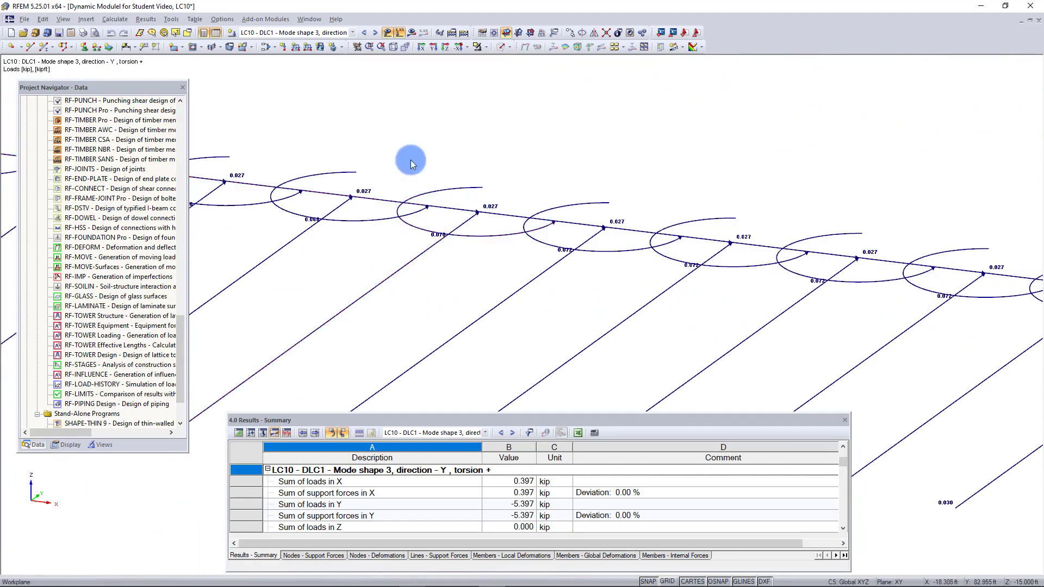
Step: Compare the descriptions and CQC parameters of load cases LC4 and LC5 in the load cases and combinations settings
{"action": "left_click", "coordinate": [268, 48]}
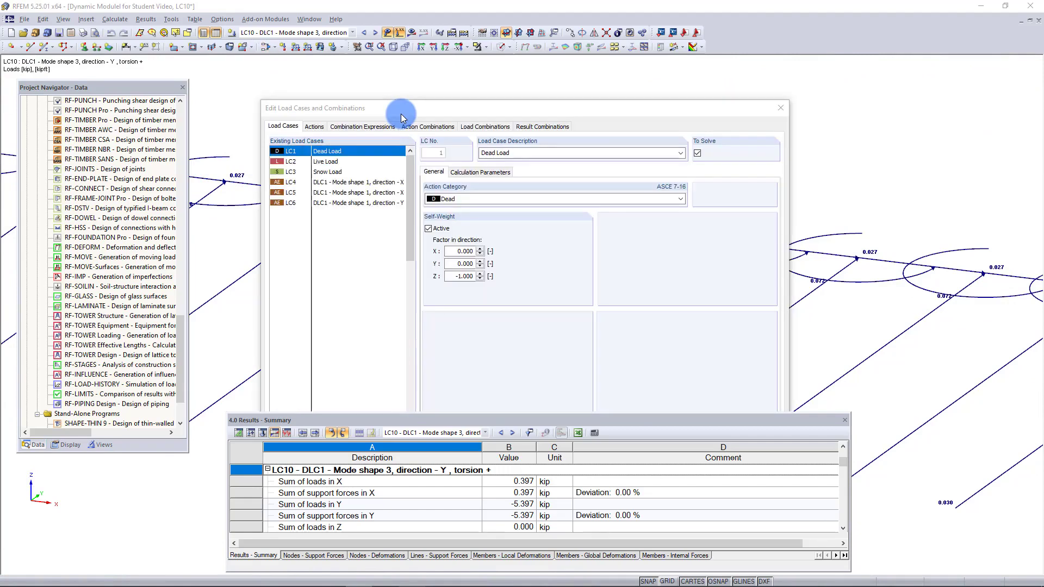
{"action": "left_click", "coordinate": [389, 186]}
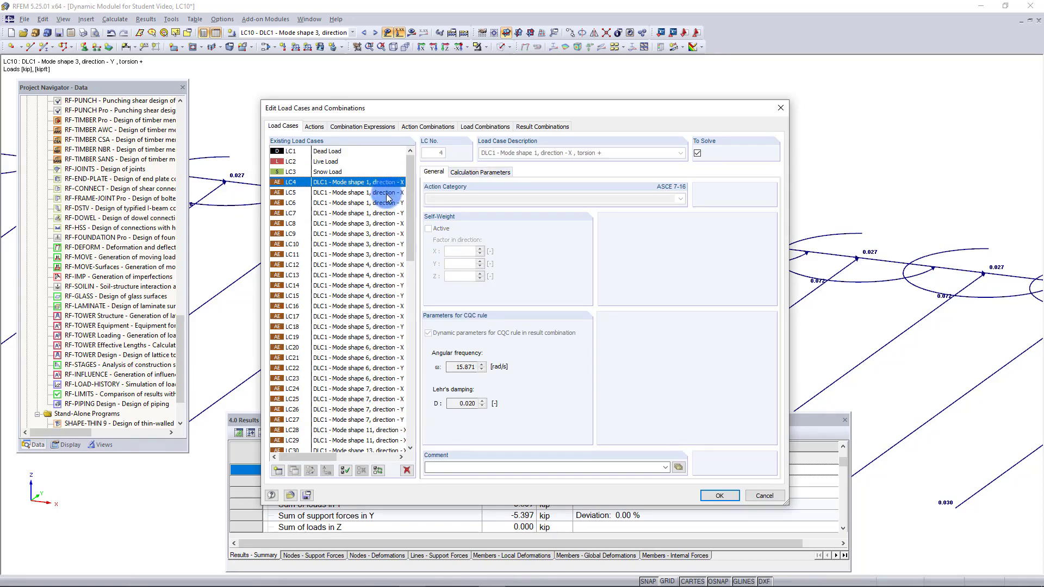
{"action": "left_click", "coordinate": [387, 194]}
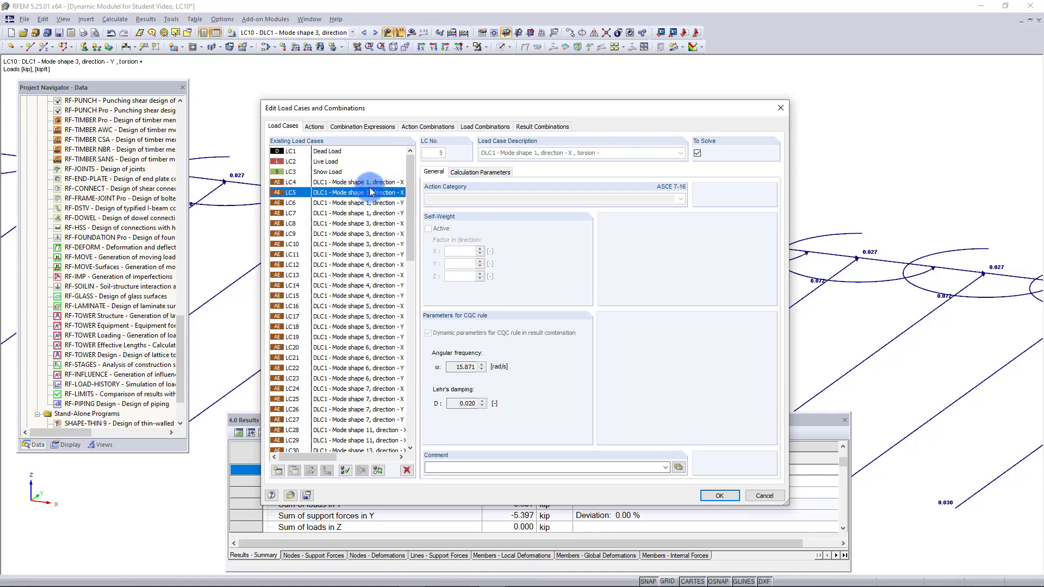
{"action": "left_click", "coordinate": [361, 183]}
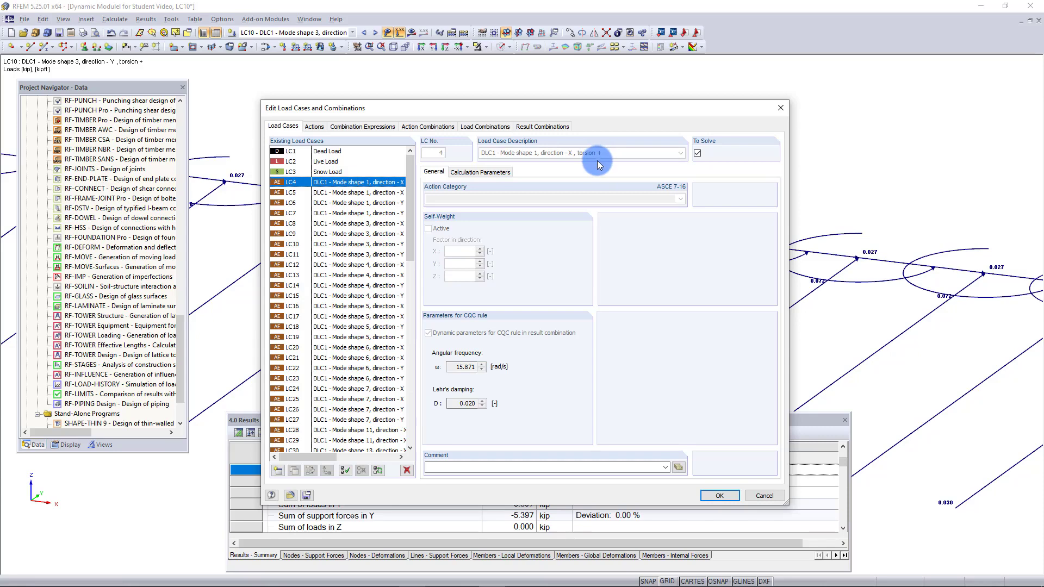
{"action": "left_click", "coordinate": [719, 495]}
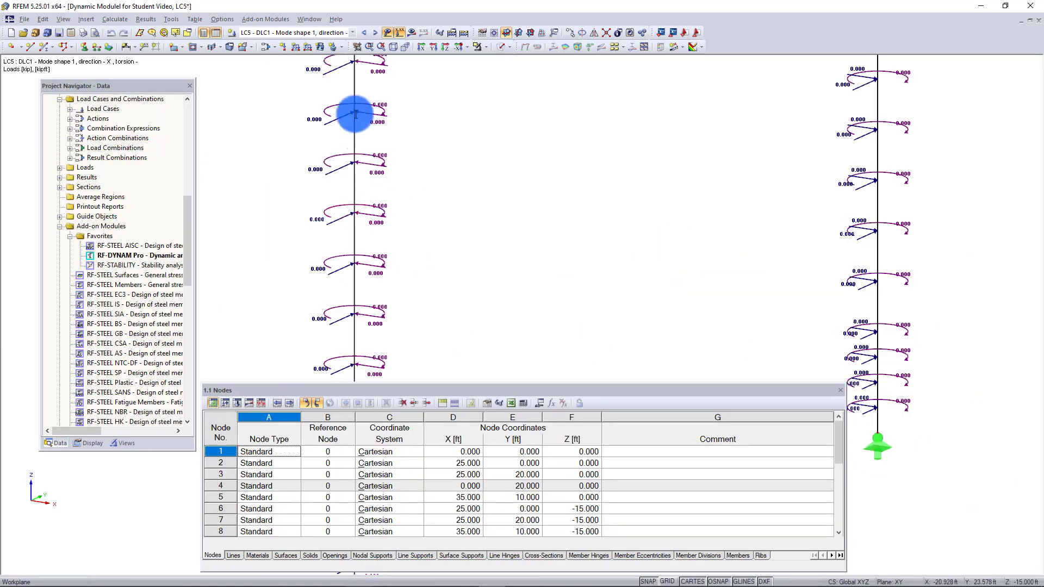
Step: Look through the available load cases and combinations down to the DLC1 result envelopes RC2 to RC5
{"action": "left_click", "coordinate": [327, 34]}
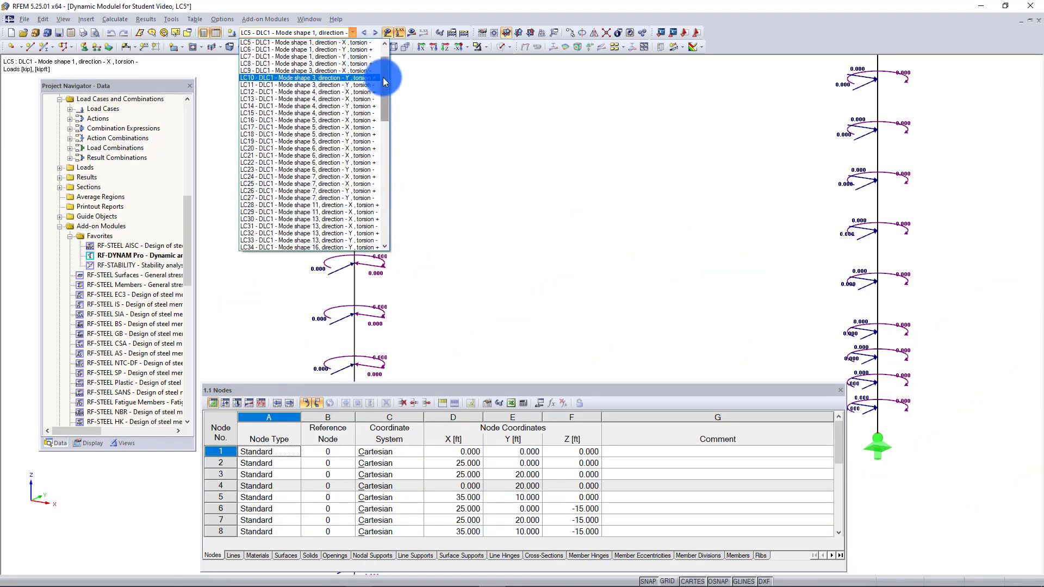
{"action": "left_click_drag", "start_coordinate": [383, 77], "coordinate": [380, 175]}
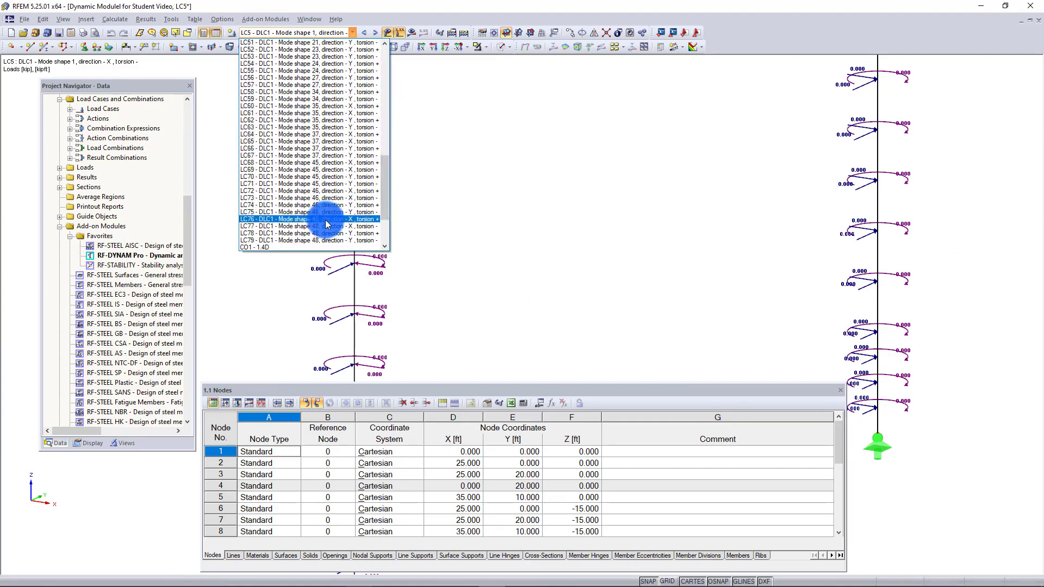
{"action": "left_click_drag", "start_coordinate": [384, 182], "coordinate": [370, 213]}
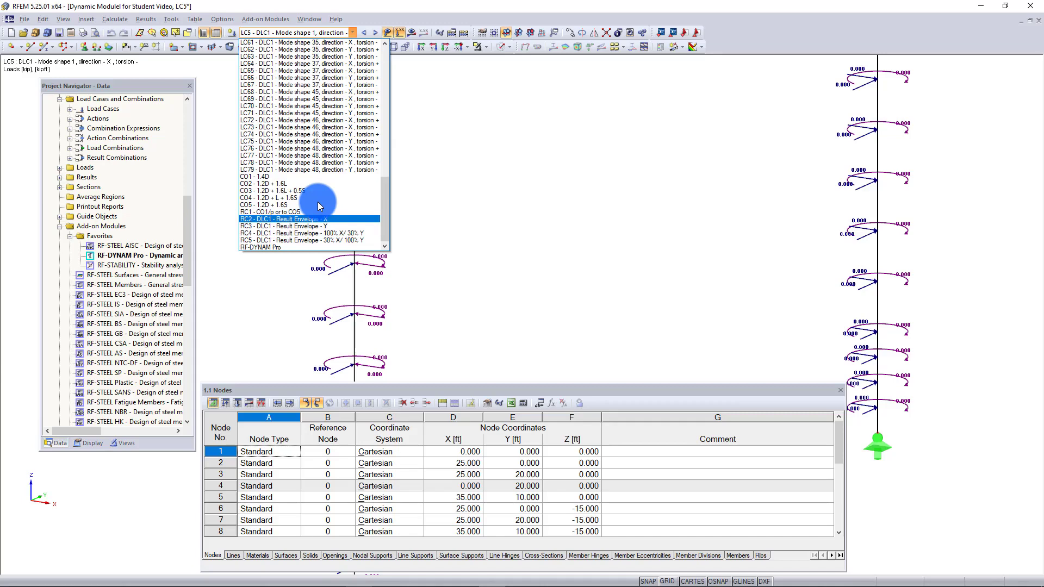
{"action": "key", "text": "Down"}
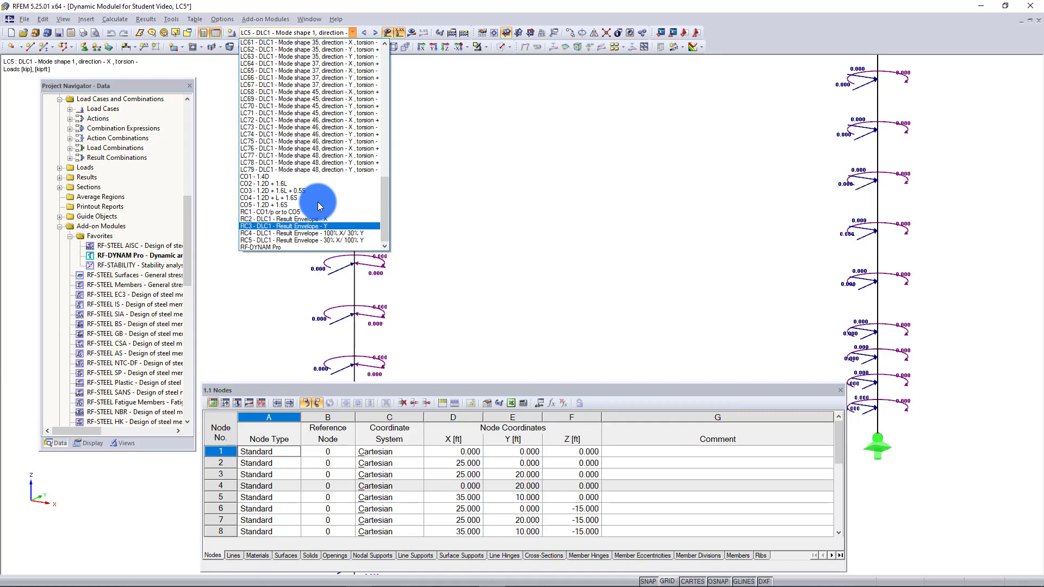
{"action": "key", "text": "Down"}
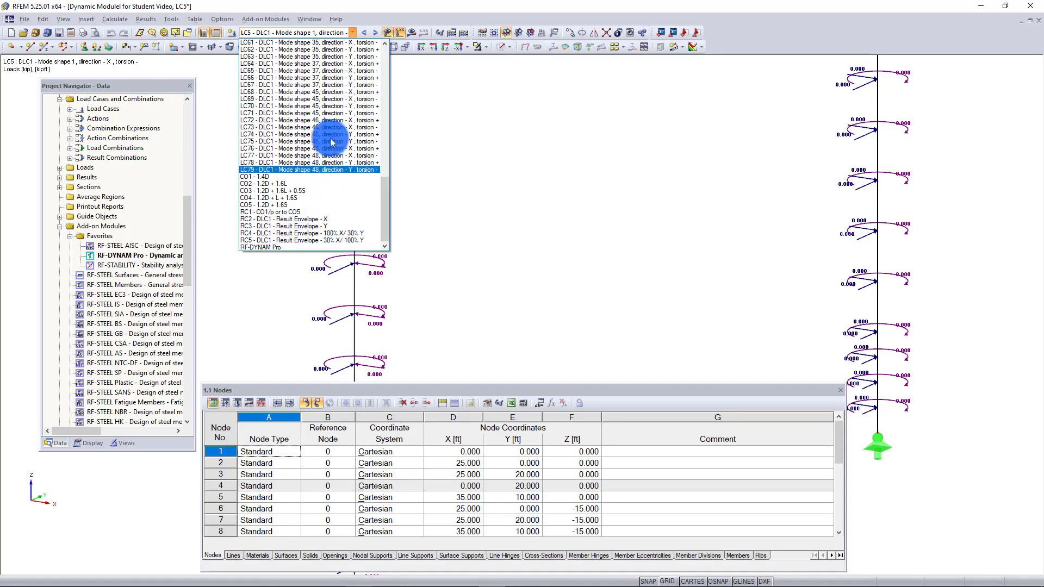
{"action": "left_click", "coordinate": [351, 32]}
Step: Make the result combination RC4 (DLC1 - Result Envelope - 100% X/30% Y) current
{"action": "scroll", "coordinate": [506, 139], "scroll_direction": "down", "scroll_amount": 4}
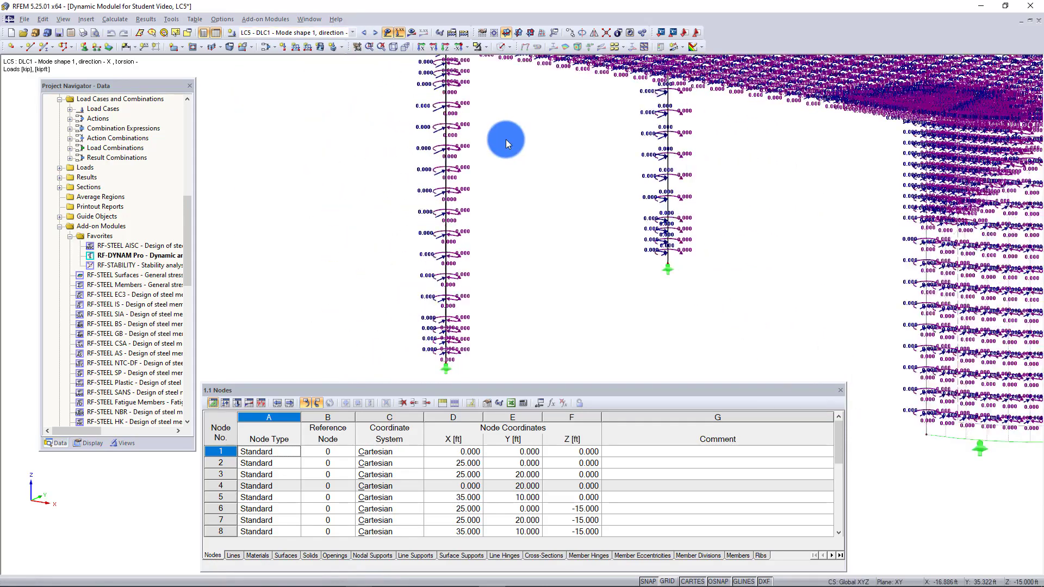
{"action": "scroll", "coordinate": [657, 148], "scroll_direction": "down", "scroll_amount": 5}
{"action": "middle_click_drag", "start_coordinate": [658, 147], "coordinate": [453, 241]}
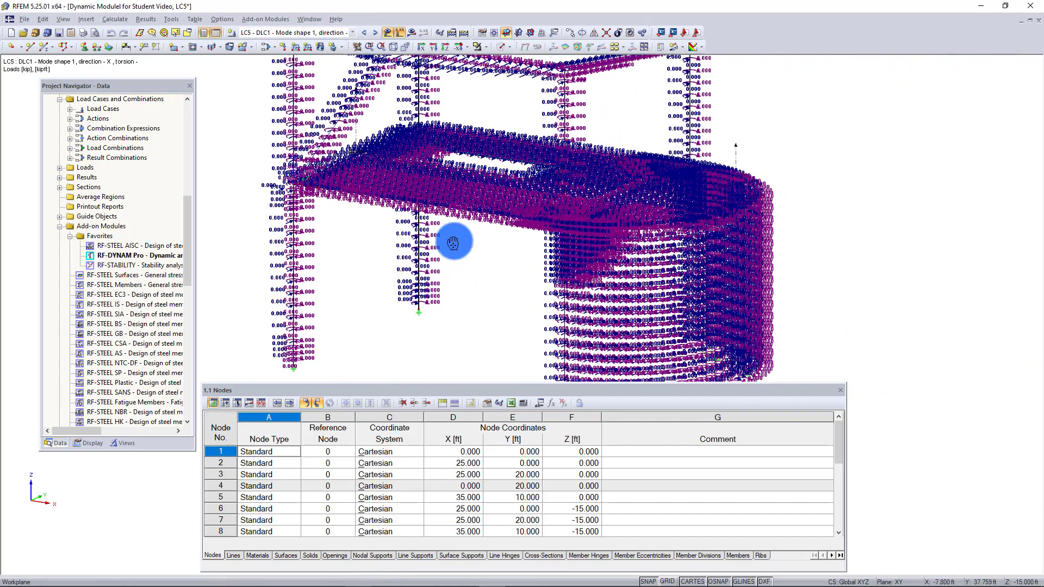
{"action": "left_click", "coordinate": [351, 31]}
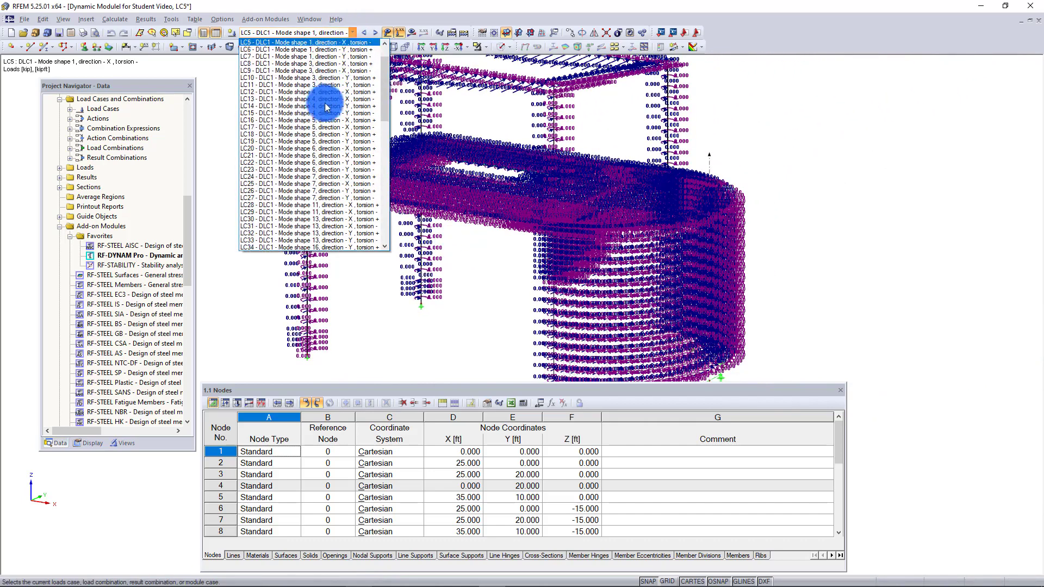
{"action": "scroll", "coordinate": [322, 110], "scroll_direction": "down", "scroll_amount": 18}
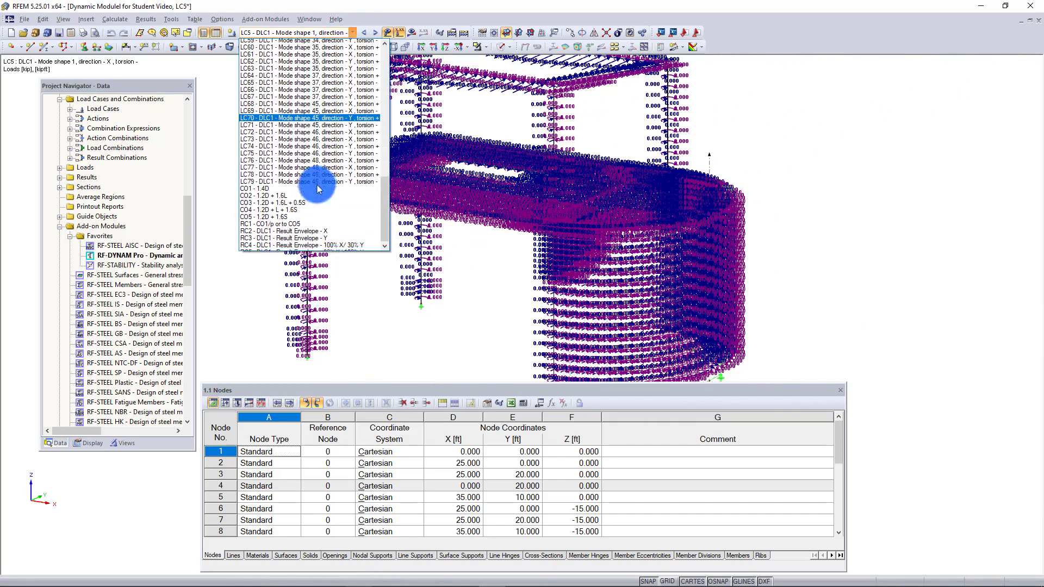
{"action": "scroll", "coordinate": [318, 189], "scroll_direction": "down", "scroll_amount": 1}
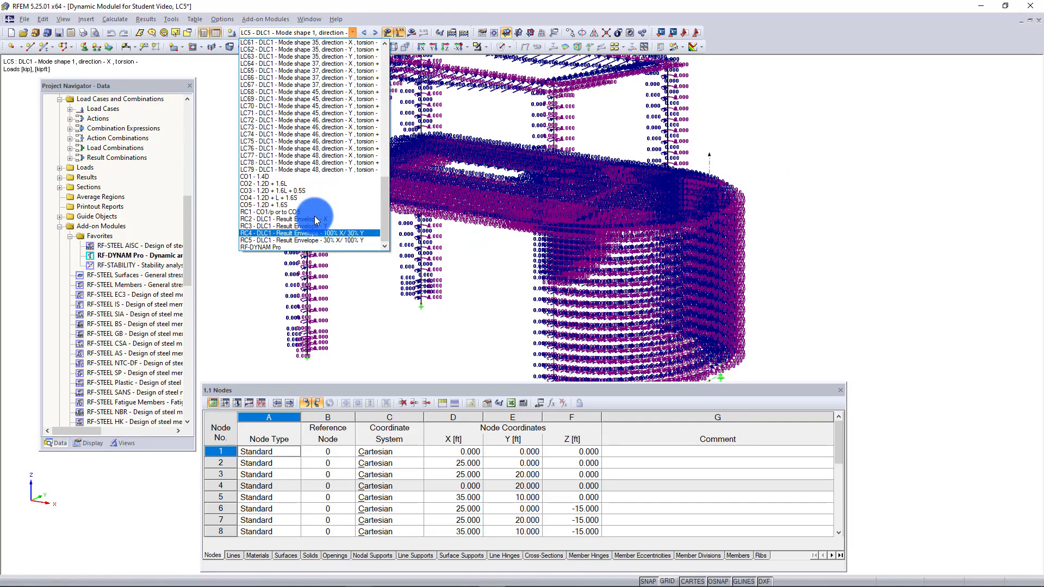
{"action": "left_click", "coordinate": [345, 234]}
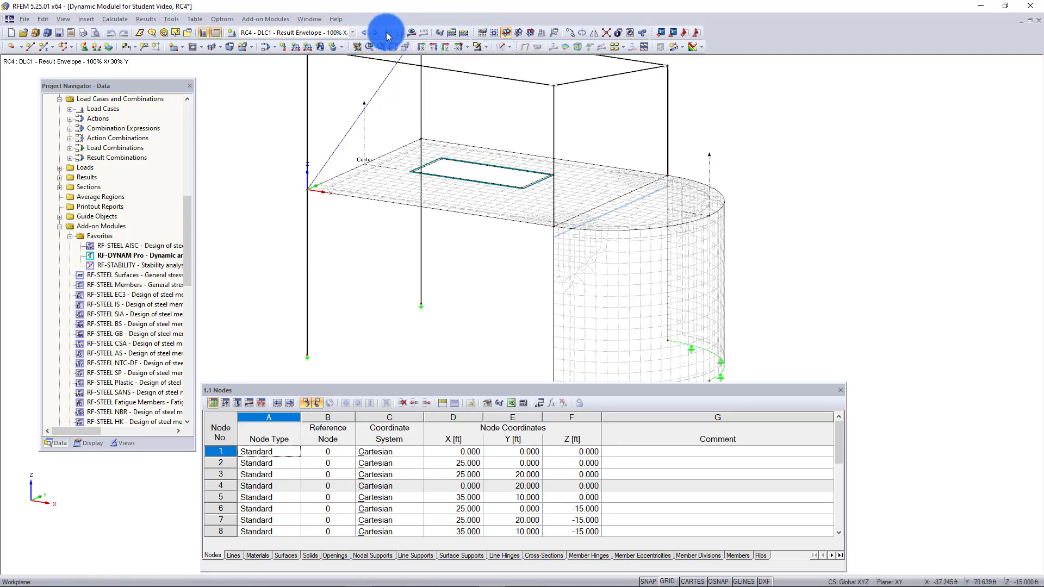
Step: Display the RC4 results and examine the global deformations u on the whole model
{"action": "left_click", "coordinate": [412, 33]}
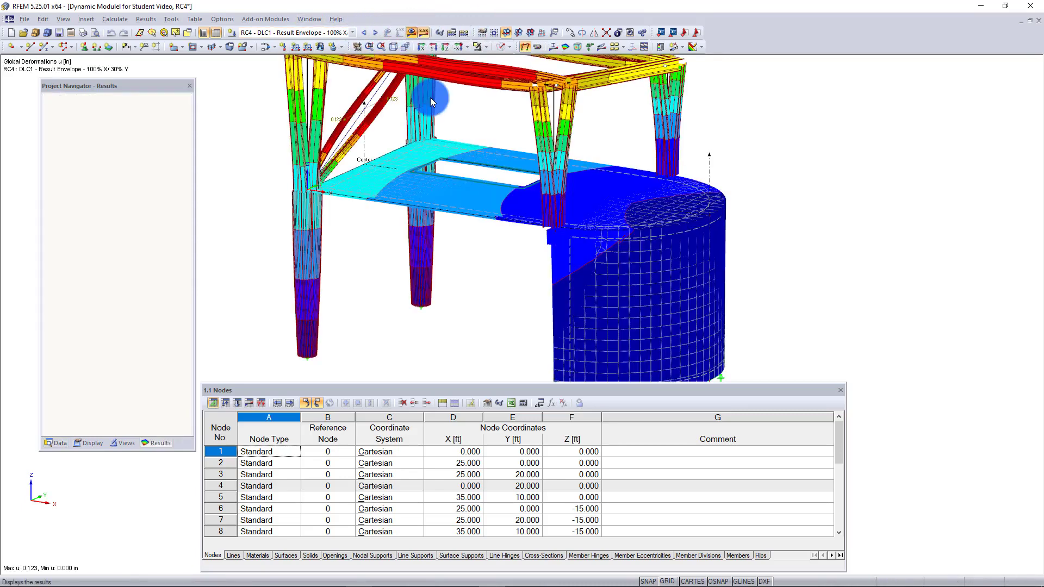
{"action": "scroll", "coordinate": [431, 102], "scroll_direction": "down", "scroll_amount": 3}
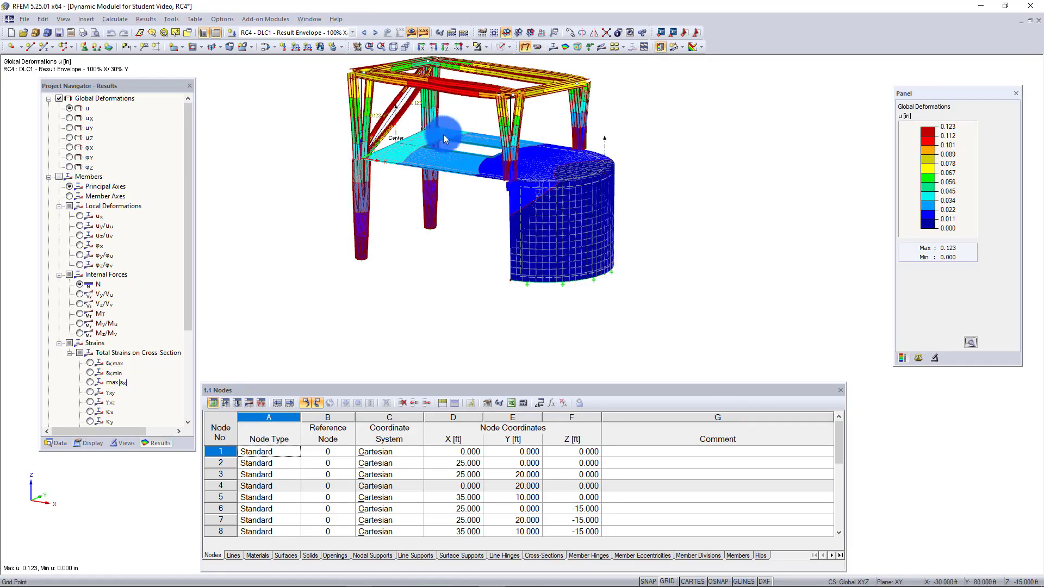
{"action": "middle_click_drag", "start_coordinate": [443, 119], "coordinate": [458, 164]}
{"action": "scroll", "coordinate": [454, 165], "scroll_direction": "up", "scroll_amount": 2}
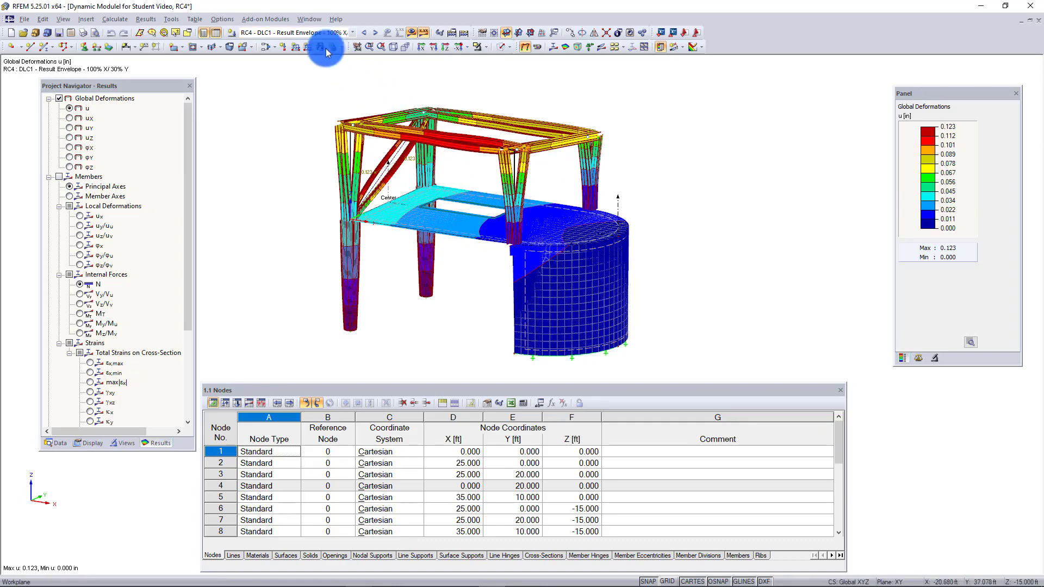
Step: Make load case LC4 (DLC1 - Mode shape 1, direction X, torsion +) current and hide its loads to show the deformations alone
{"action": "left_click", "coordinate": [312, 32]}
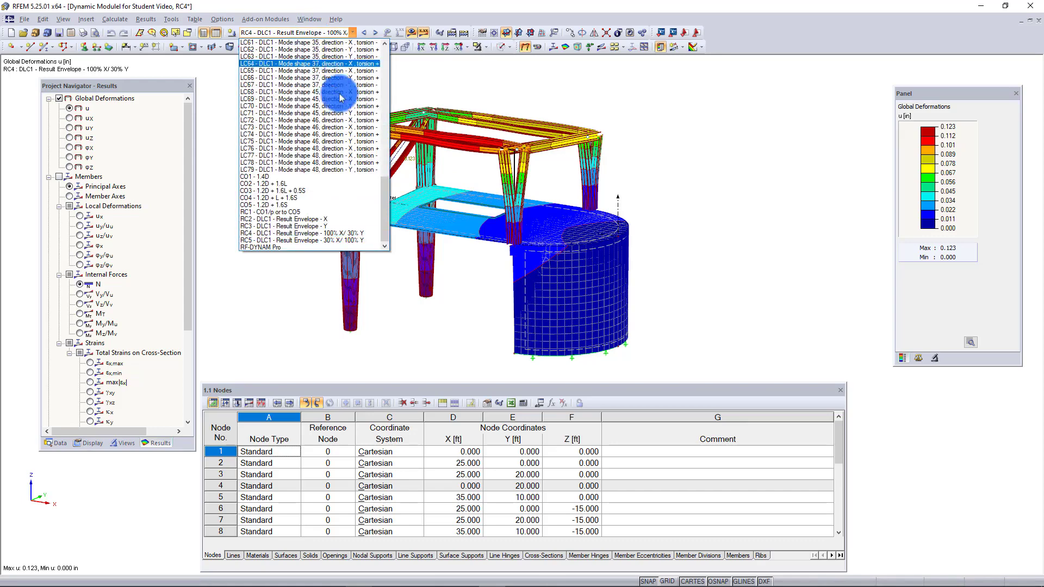
{"action": "left_click_drag", "start_coordinate": [384, 187], "coordinate": [387, 58]}
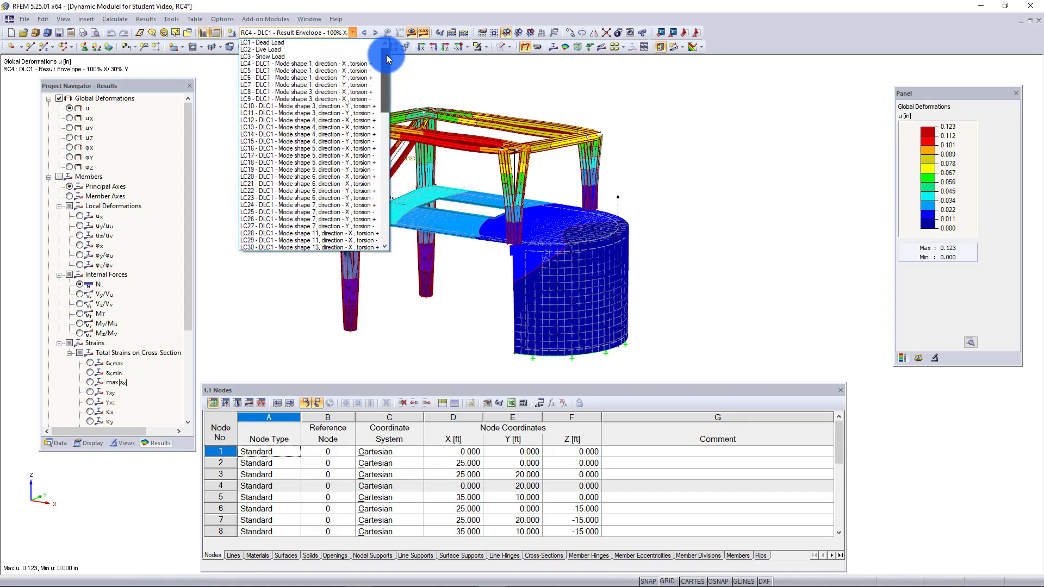
{"action": "left_click", "coordinate": [302, 65]}
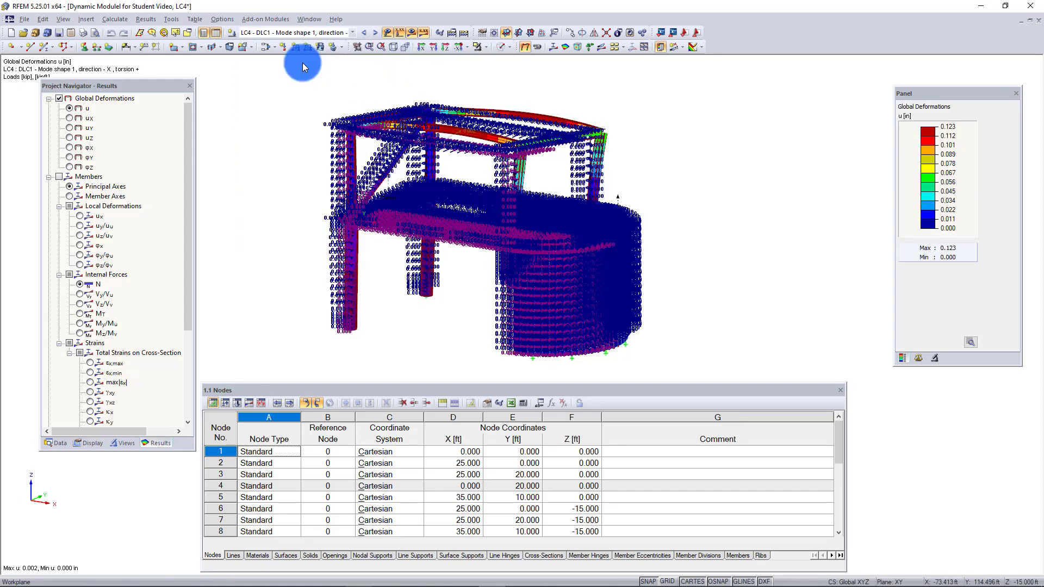
{"action": "left_click", "coordinate": [387, 32]}
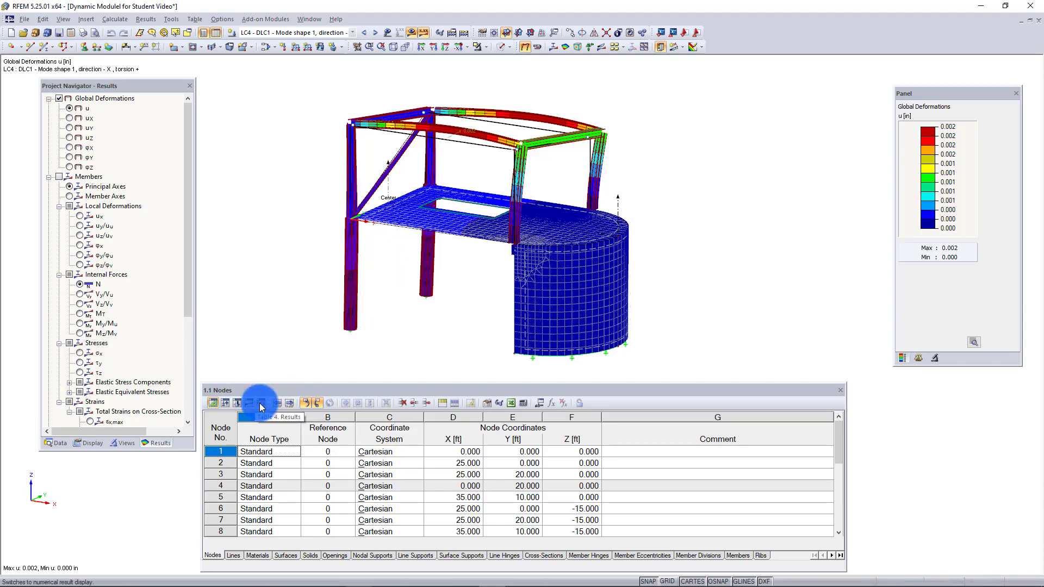
Step: Look up the RF-DYNAM Pro effective modal mass factors for NVC2 and show the natural vibration of mode shape 1
{"action": "left_click", "coordinate": [265, 402]}
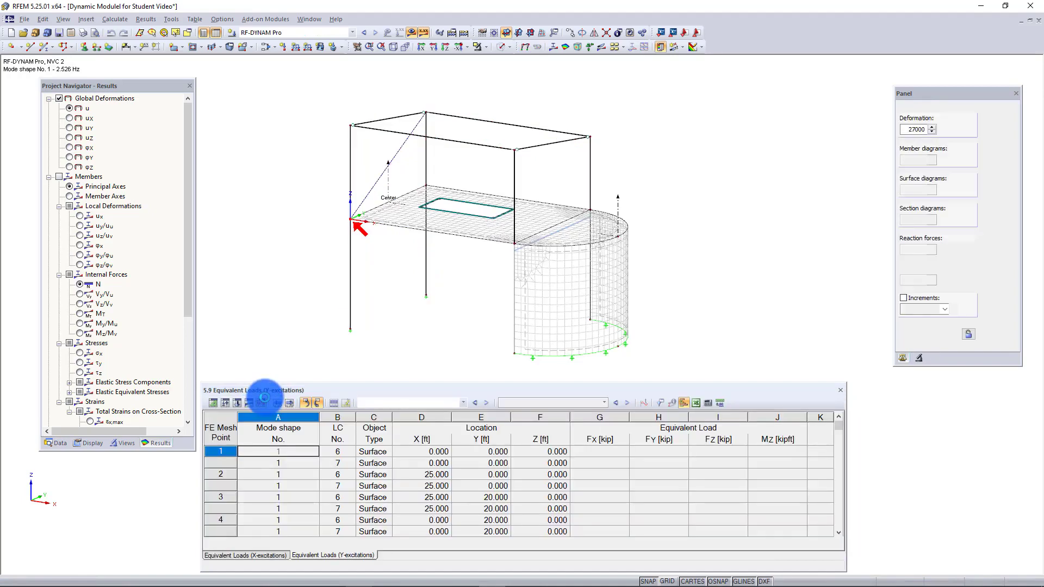
{"action": "left_click", "coordinate": [637, 555]}
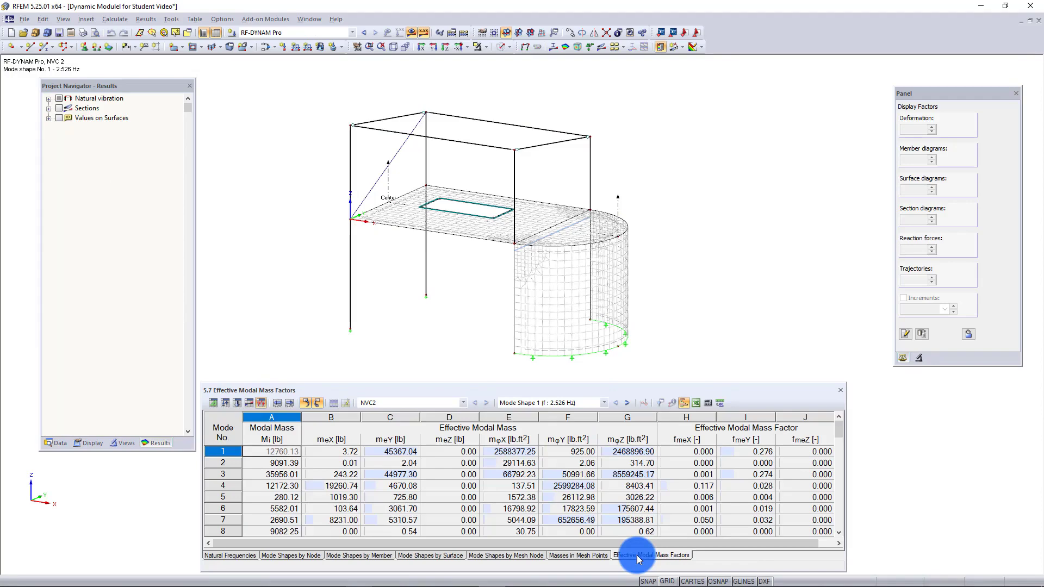
{"action": "left_click", "coordinate": [226, 451]}
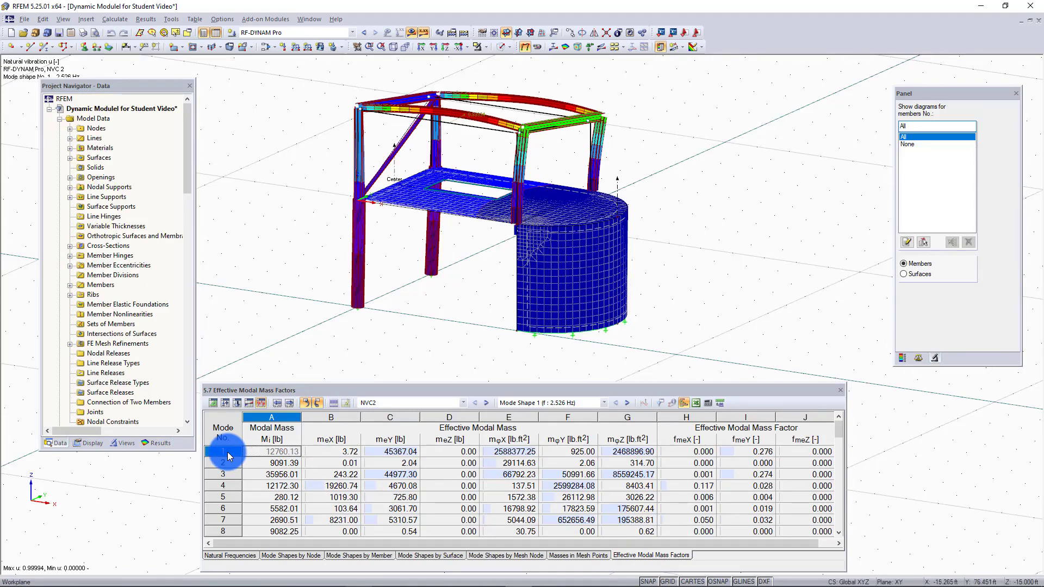
Step: Switch from the RF-DYNAM Pro results back to the global deformations of load case LC4
{"action": "left_click", "coordinate": [327, 33]}
{"action": "scroll", "coordinate": [344, 62], "scroll_direction": "up", "scroll_amount": 14}
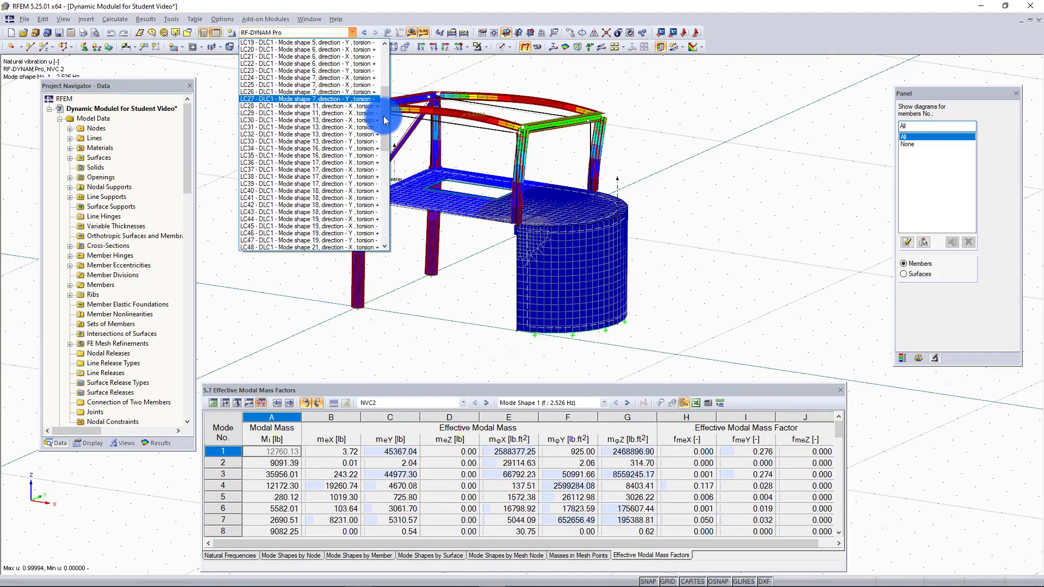
{"action": "left_click_drag", "start_coordinate": [383, 116], "coordinate": [386, 71]}
{"action": "left_click", "coordinate": [304, 64]}
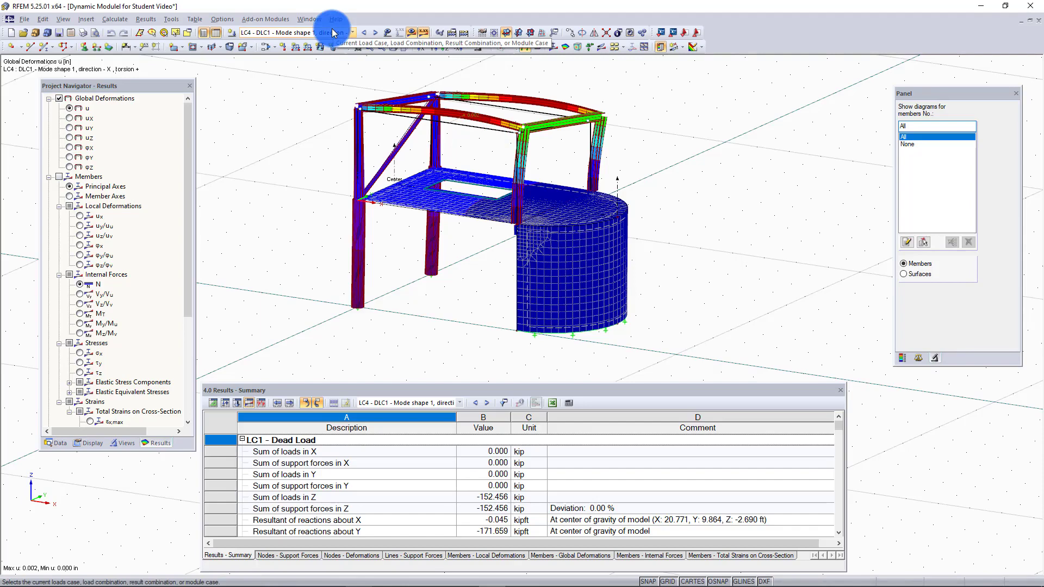
Step: Look through the available load cases and combinations, comparing the directional result envelopes RC4 and RC5
{"action": "left_click", "coordinate": [332, 33]}
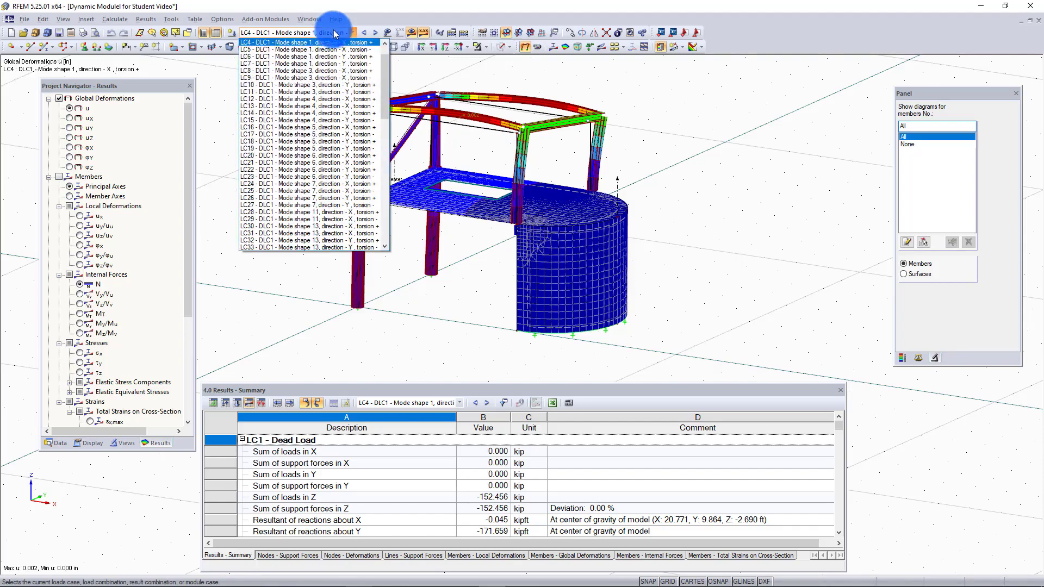
{"action": "left_click_drag", "start_coordinate": [383, 69], "coordinate": [383, 55]}
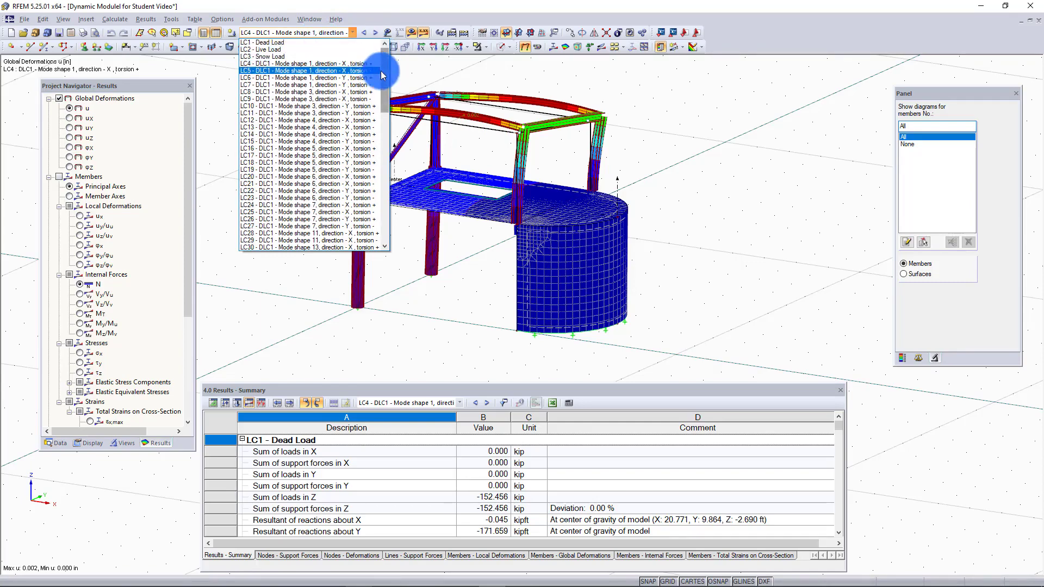
{"action": "left_click_drag", "start_coordinate": [383, 65], "coordinate": [384, 200]}
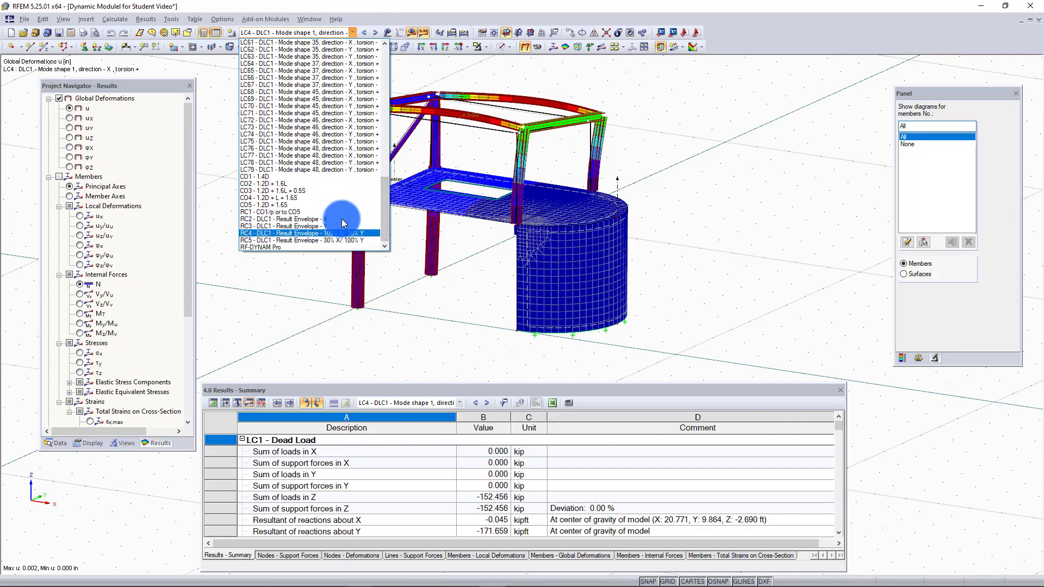
{"action": "key", "text": "Down"}
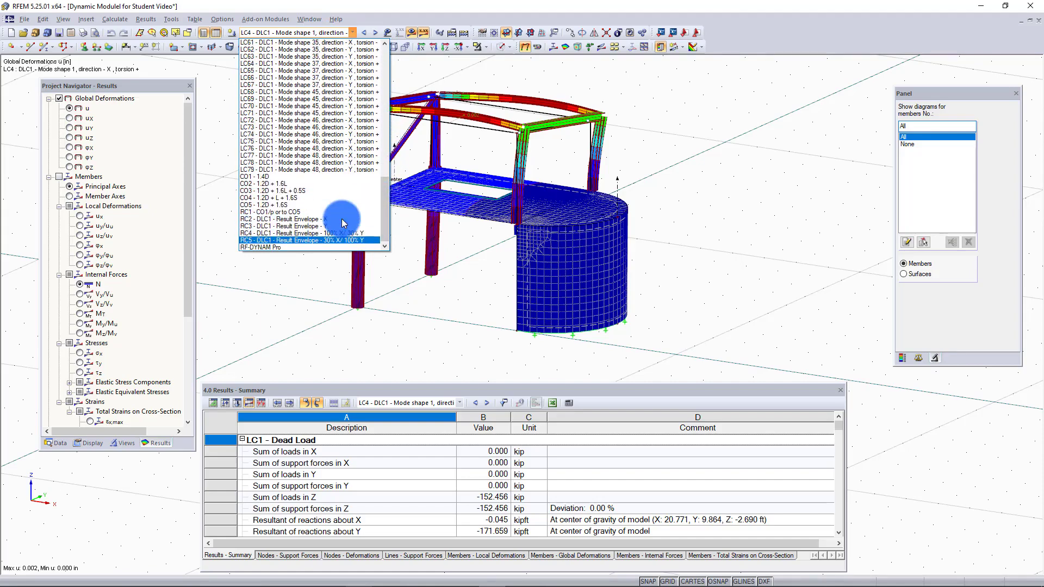
{"action": "key", "text": "Up"}
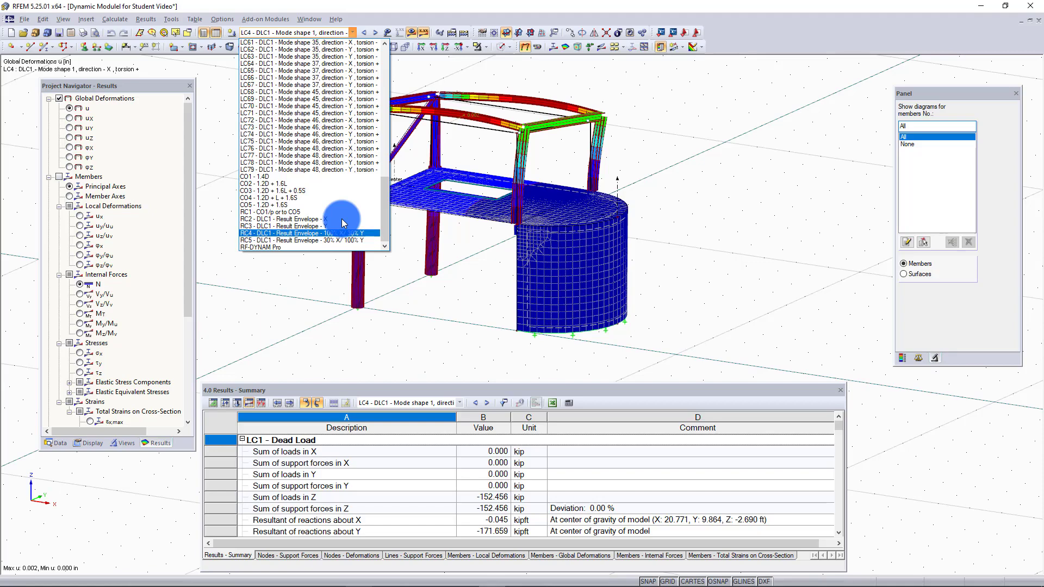
{"action": "key", "text": "Down"}
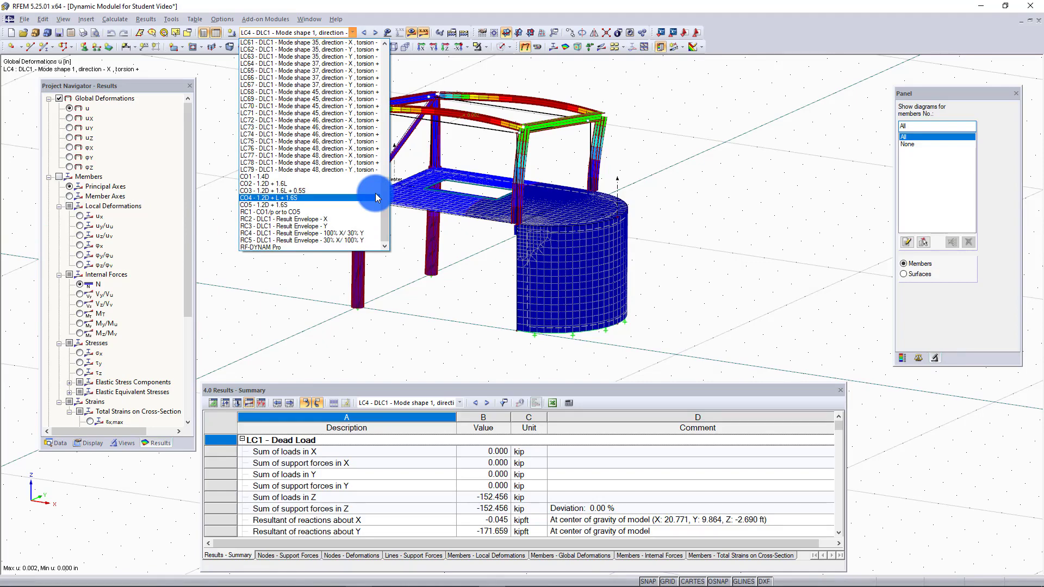
{"action": "left_click", "coordinate": [351, 32]}
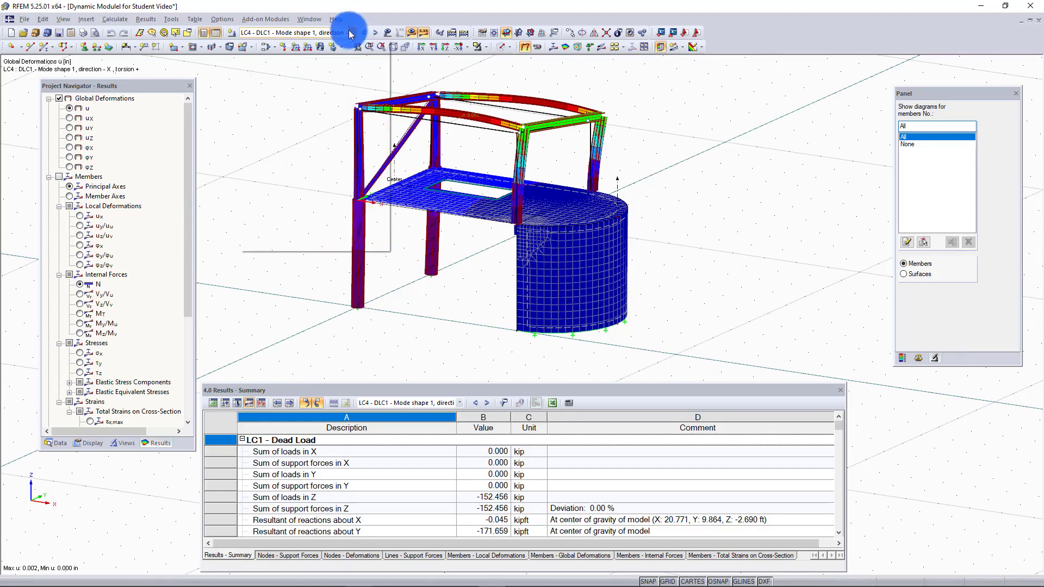
Step: Create a new result combination with the description "Gravity loads and Seismic"
{"action": "left_click", "coordinate": [266, 48]}
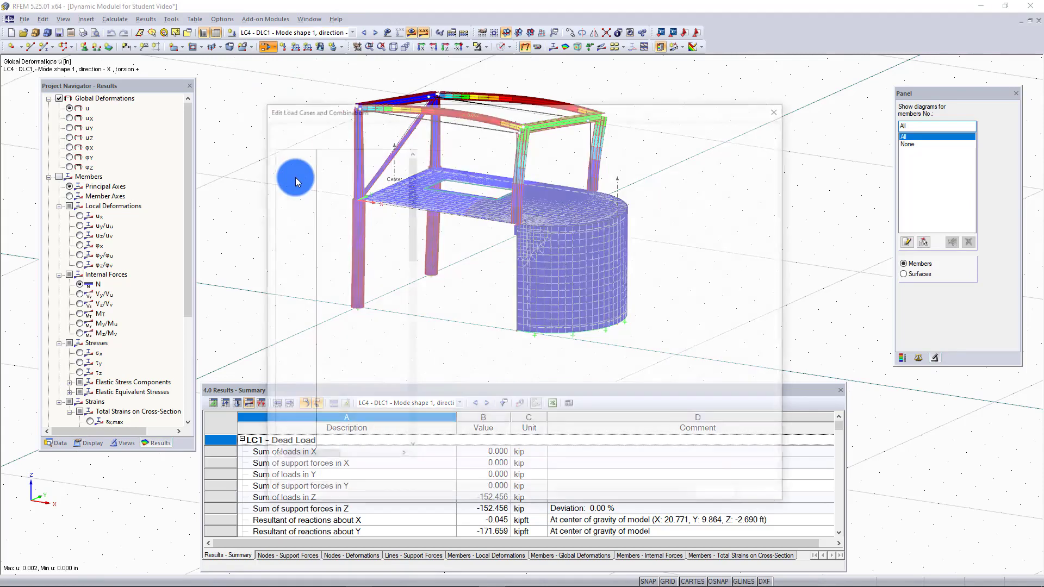
{"action": "left_click", "coordinate": [532, 127]}
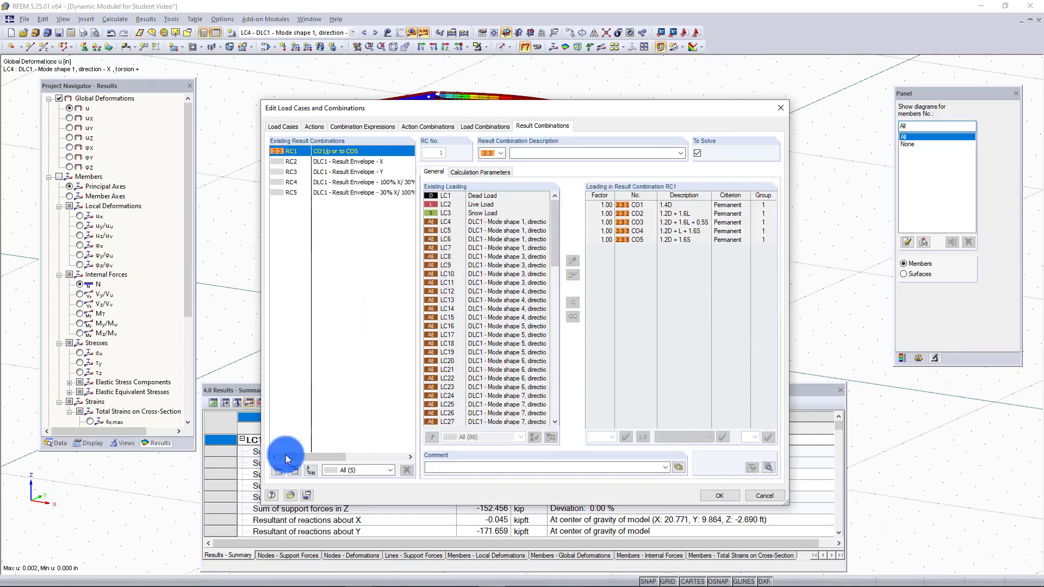
{"action": "left_click", "coordinate": [279, 471]}
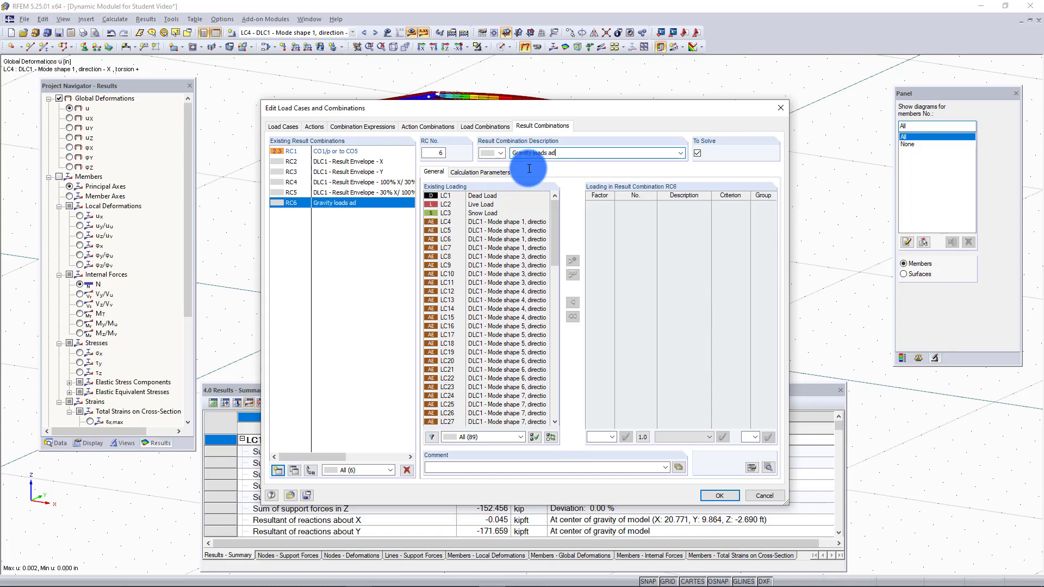
{"action": "type", "text": "eismic"}
Step: Add LC1 Dead Load, LC2 Live Load and LC3 Snow Load to the "Gravity loads and Seismic" result combination
{"action": "left_click", "coordinate": [487, 197]}
{"action": "left_click", "coordinate": [573, 261]}
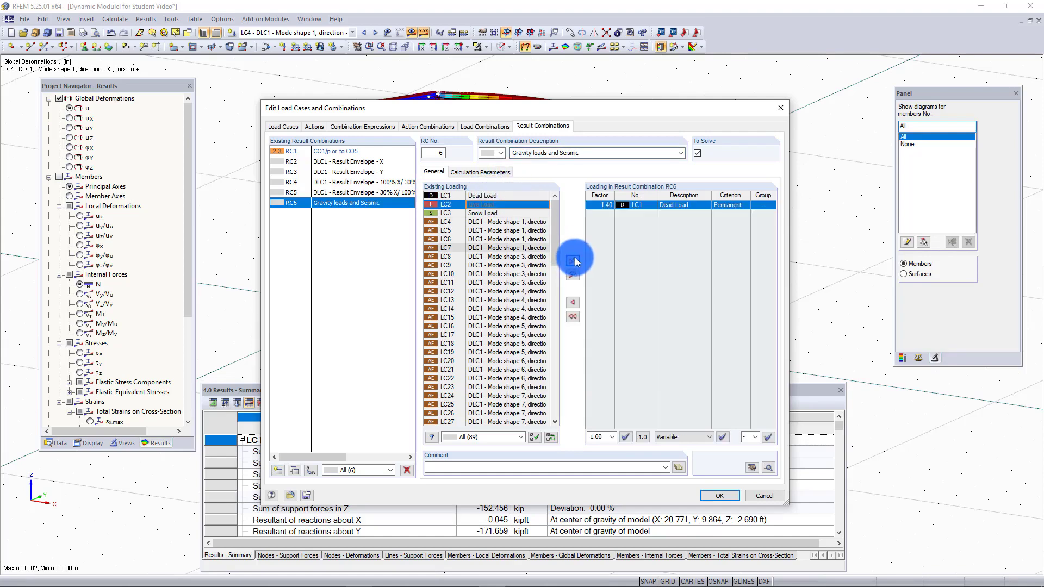
{"action": "left_click", "coordinate": [574, 261]}
{"action": "left_click", "coordinate": [575, 261]}
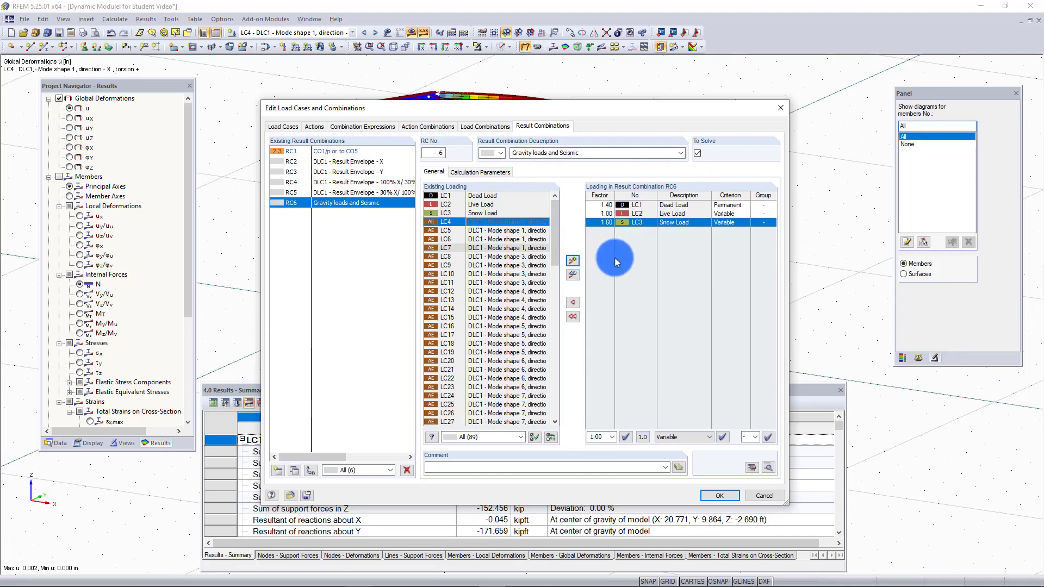
Step: Set the load factors in the new result combination to 1.2 for Dead Load, 1.0 for Live Load and 0.2 for Snow Load
{"action": "left_click", "coordinate": [604, 204]}
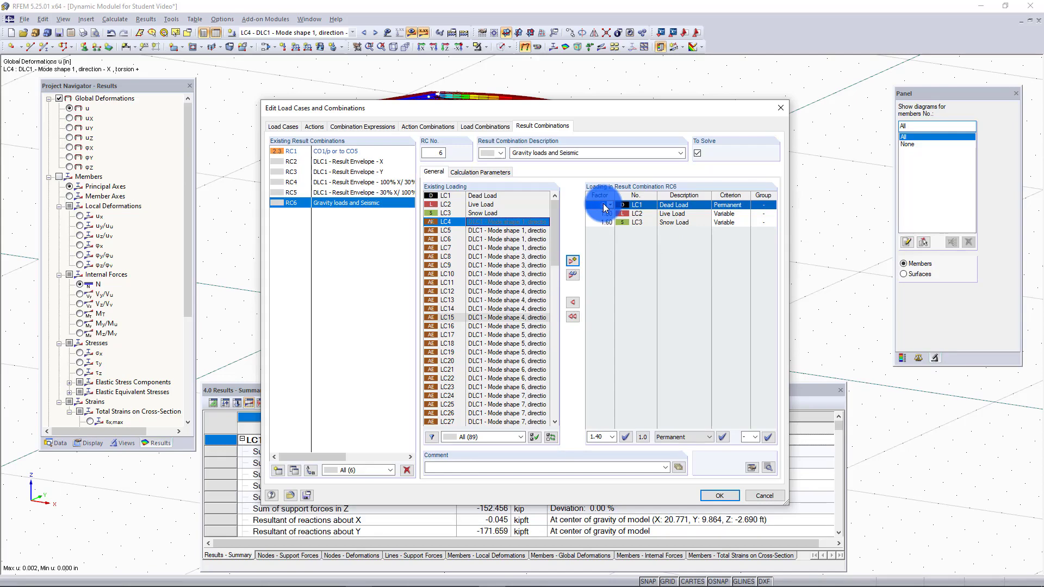
{"action": "type", "text": "1.2"}
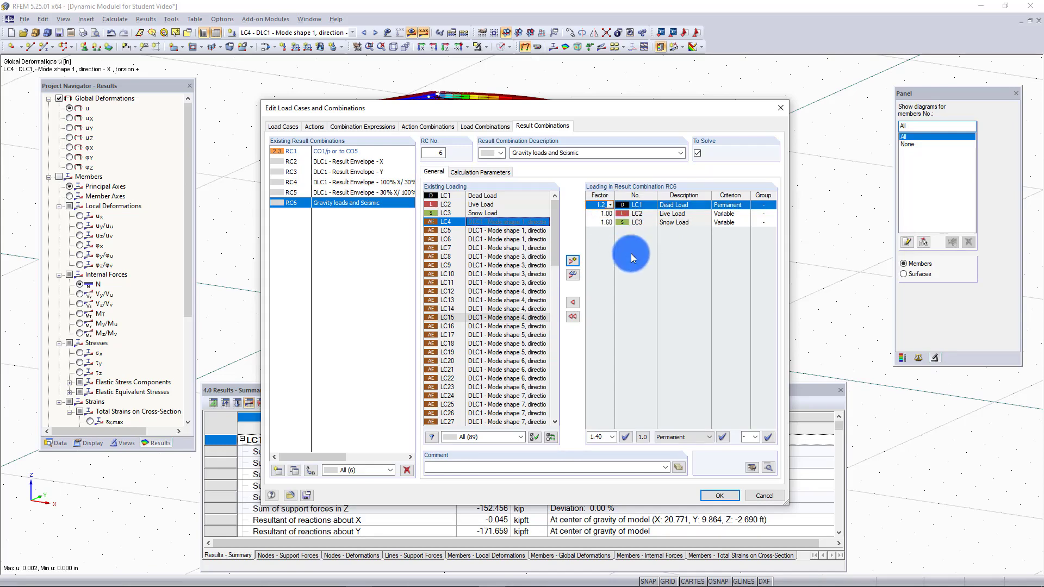
{"action": "left_click", "coordinate": [606, 212]}
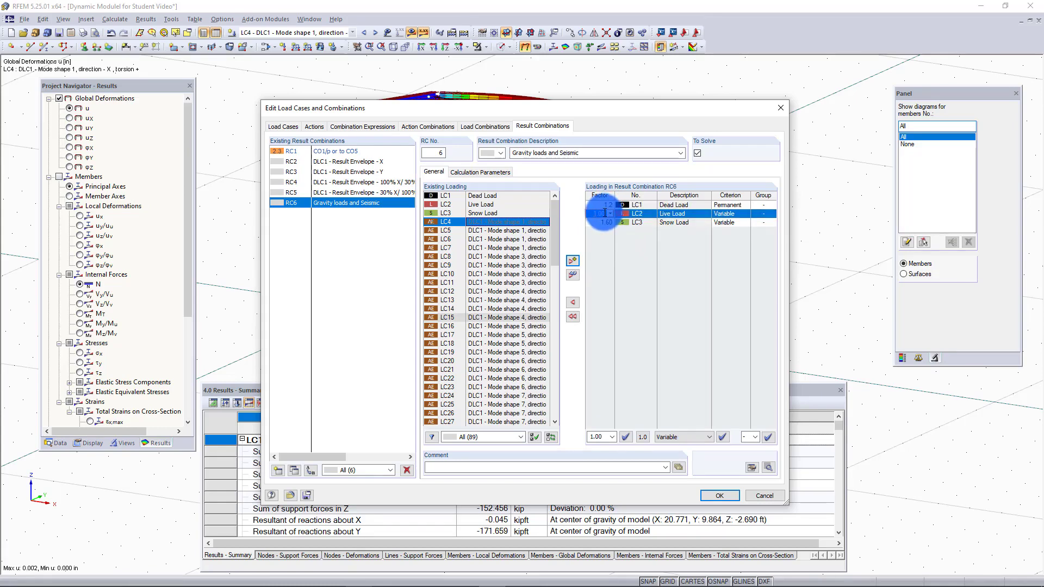
{"action": "left_click", "coordinate": [607, 223]}
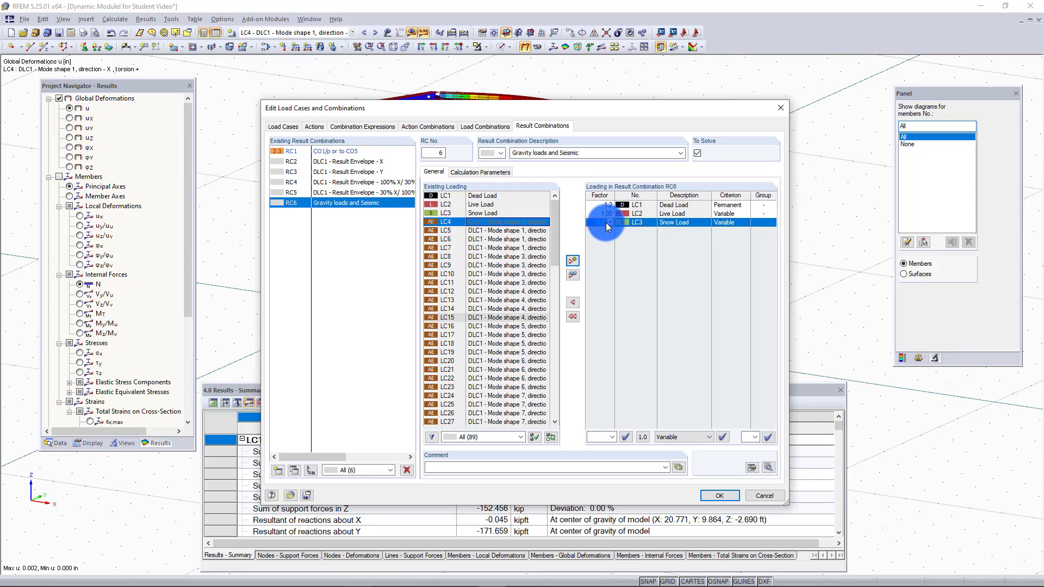
{"action": "key", "text": "Tab"}
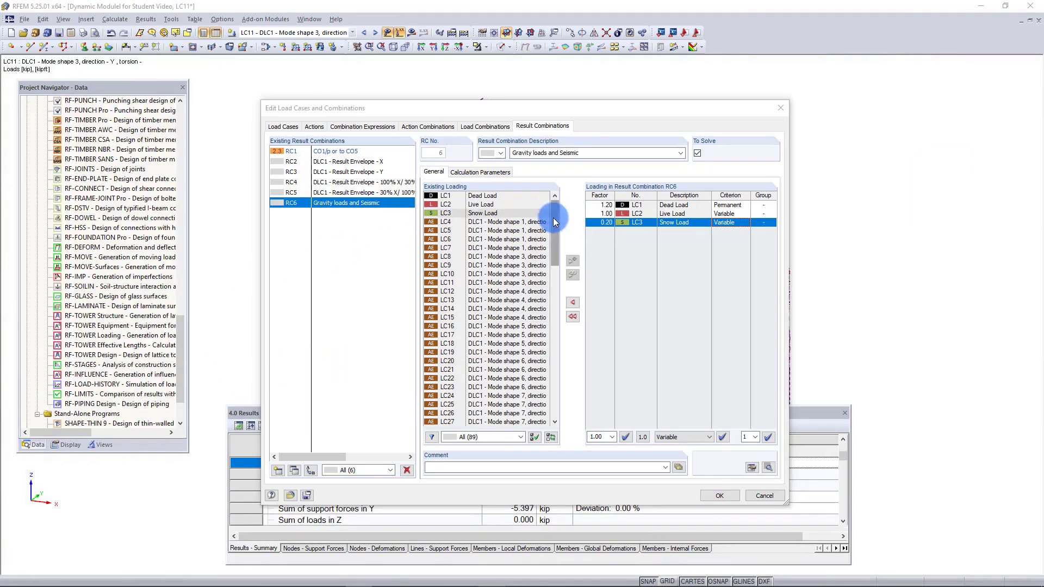
Step: Add the result envelopes RC4 and RC5 to the "Gravity loads and Seismic" combination as 'or' alternatives and accept the combination
{"action": "left_click_drag", "start_coordinate": [551, 214], "coordinate": [552, 401]}
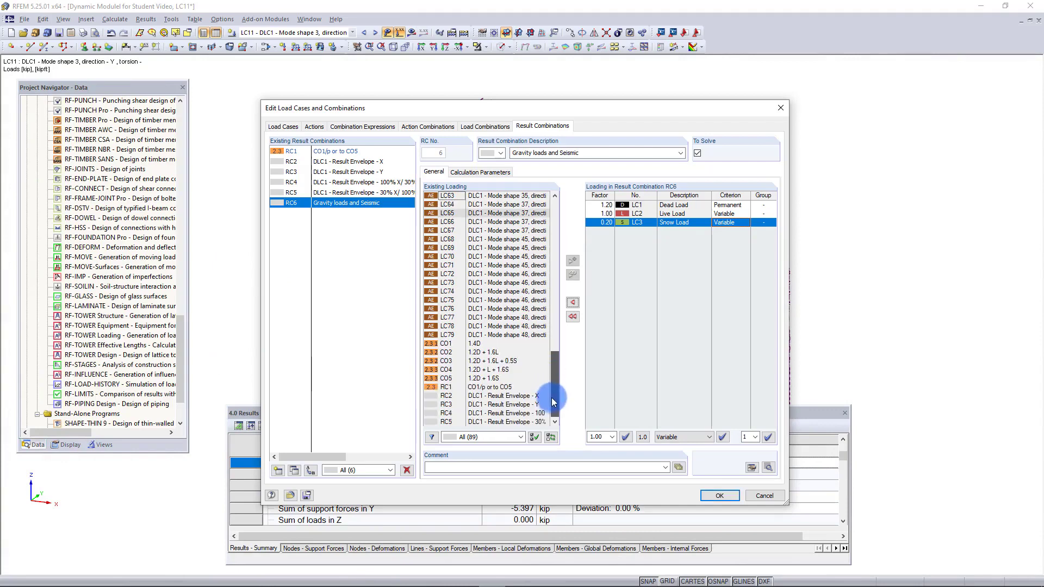
{"action": "left_click", "coordinate": [519, 413]}
{"action": "left_click", "coordinate": [516, 421], "text": "shift"}
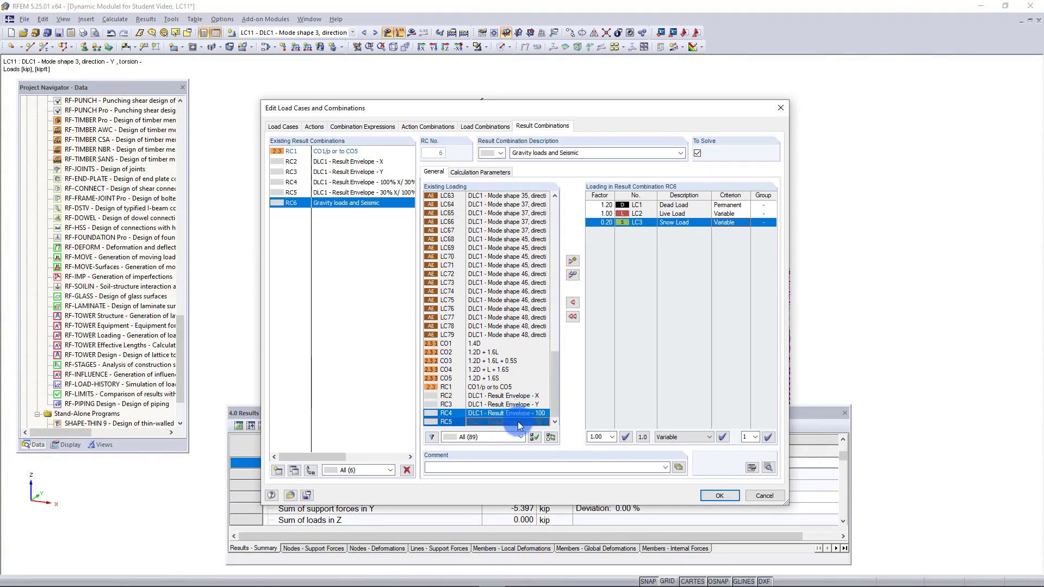
{"action": "left_click", "coordinate": [573, 276]}
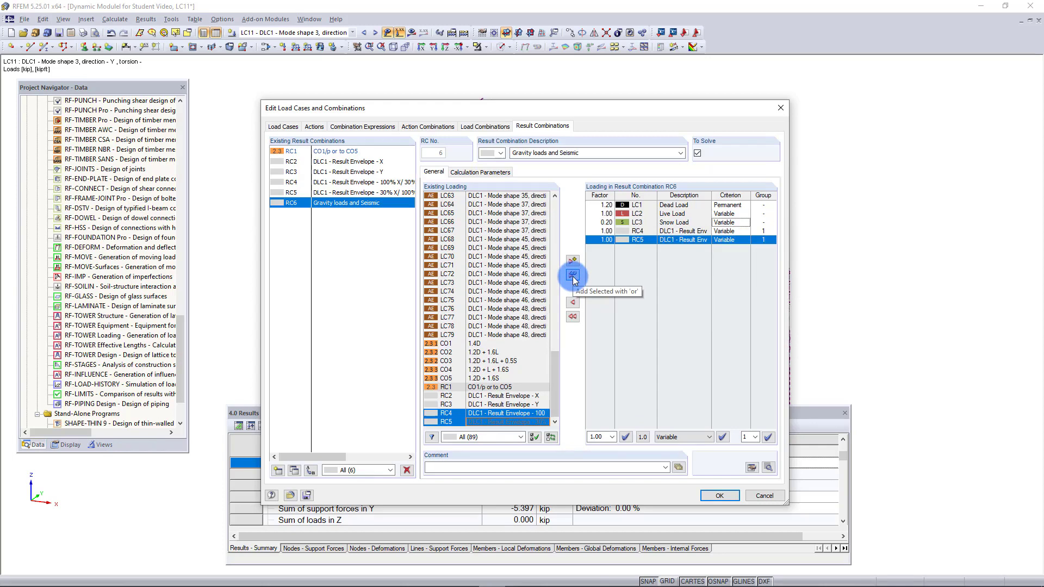
{"action": "left_click", "coordinate": [653, 240]}
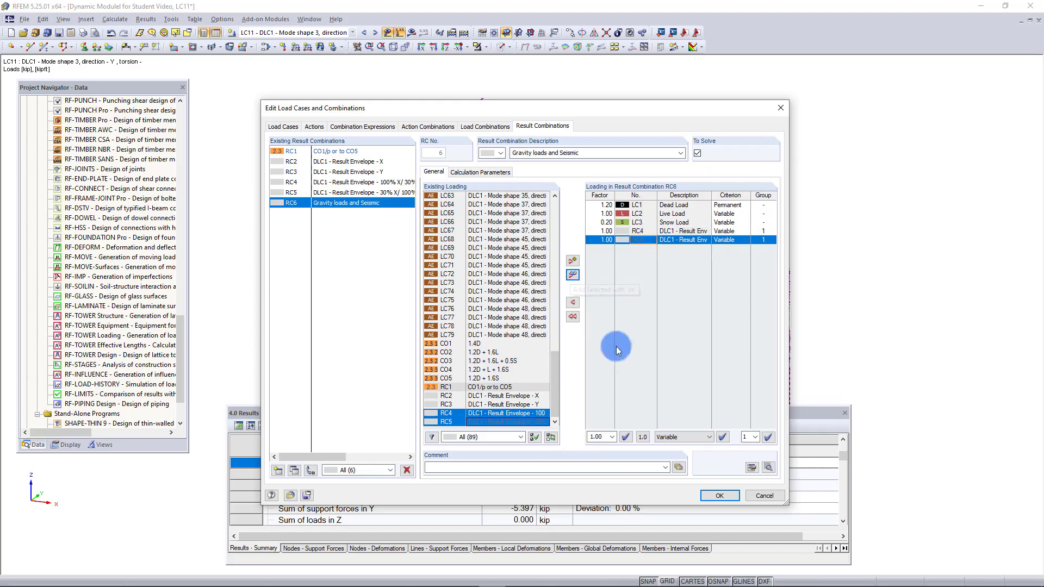
{"action": "left_click", "coordinate": [716, 498]}
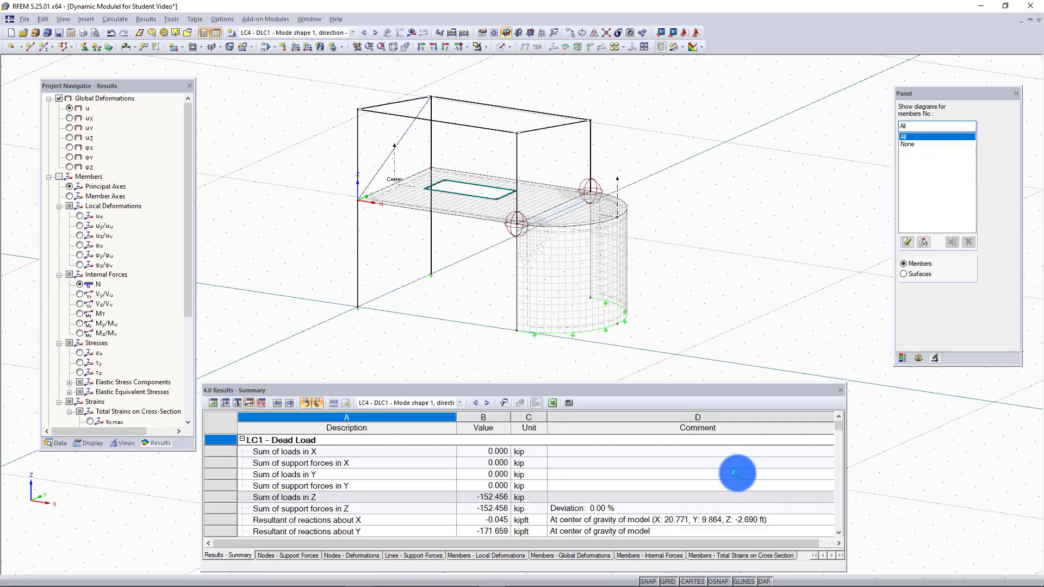
Step: Display the global deformation results for RC6 "Gravity loads and Seismic" on the model
{"action": "left_click", "coordinate": [334, 47]}
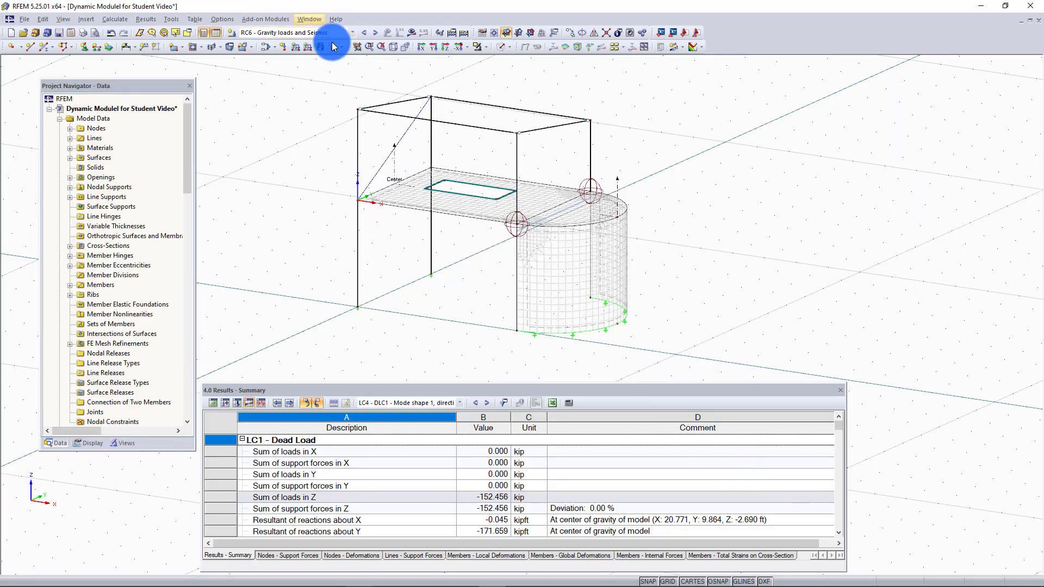
{"action": "left_click", "coordinate": [412, 32]}
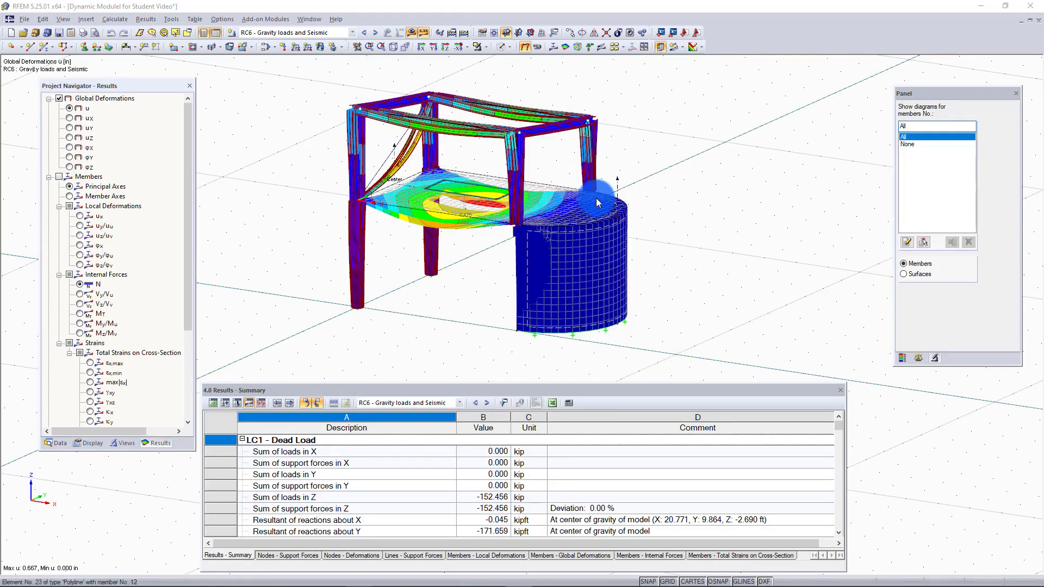
{"action": "left_click_drag", "start_coordinate": [191, 144], "coordinate": [191, 232]}
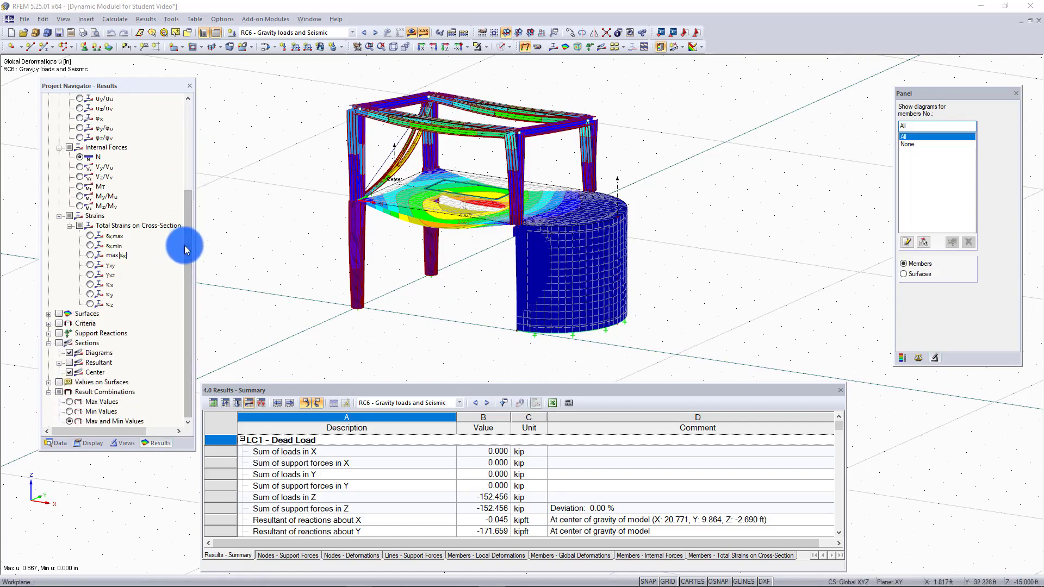
{"action": "scroll", "coordinate": [185, 250], "scroll_direction": "up", "scroll_amount": 4}
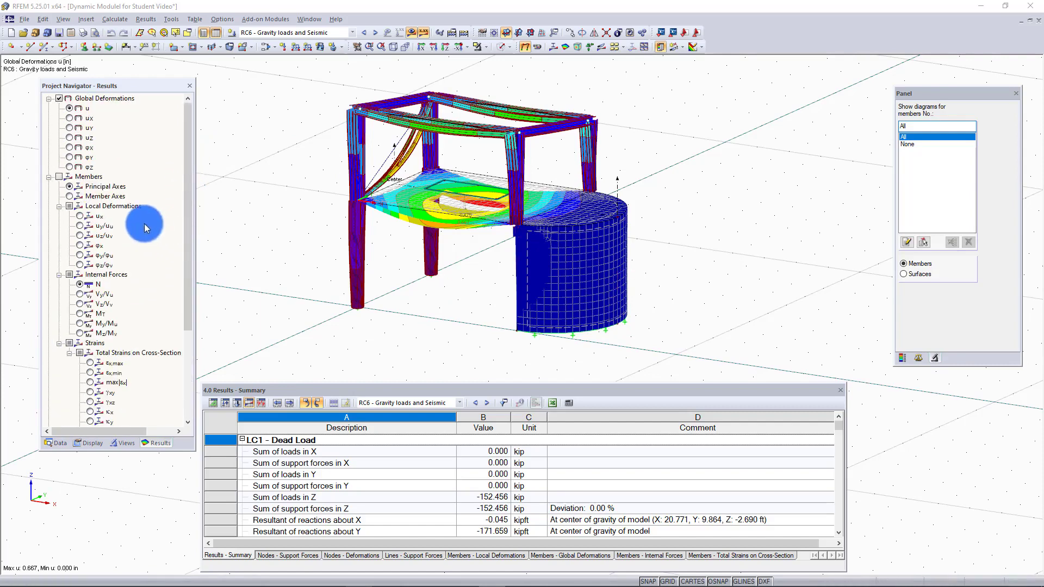
Step: Show the member axial forces N in place of the global deformations, together with the surface basic internal forces my
{"action": "left_click", "coordinate": [60, 178]}
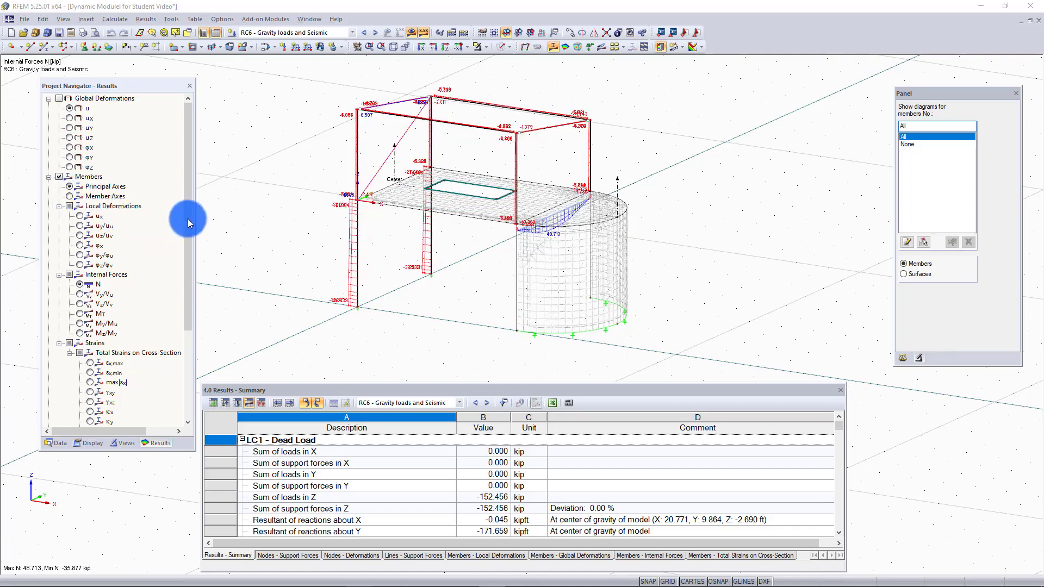
{"action": "left_click_drag", "start_coordinate": [188, 219], "coordinate": [191, 334]}
{"action": "left_click", "coordinate": [49, 315]}
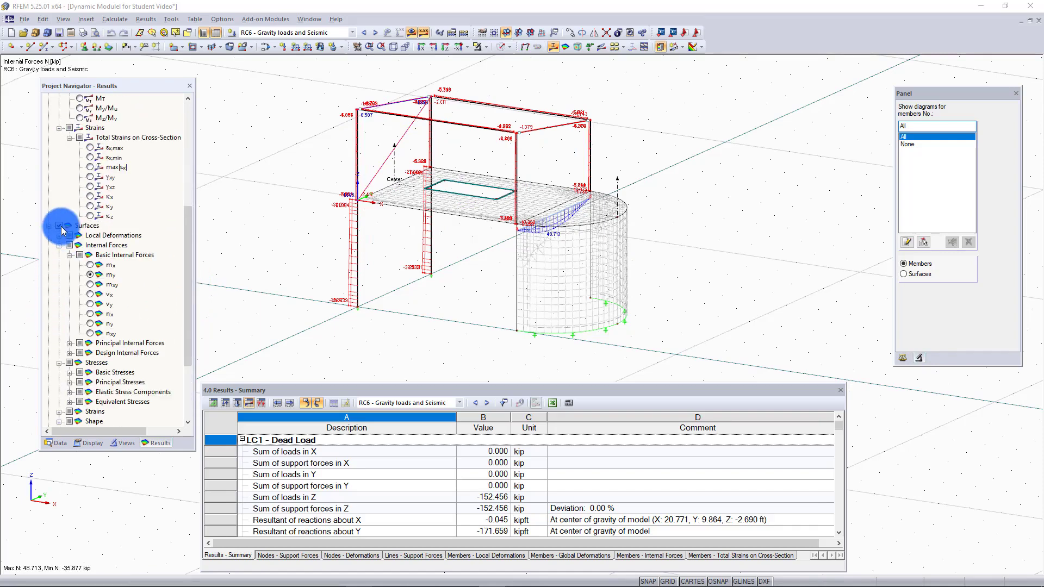
{"action": "left_click", "coordinate": [59, 225]}
Step: Turn on the support reactions for the nodal and line supports in the RC6 results
{"action": "scroll", "coordinate": [129, 319], "scroll_direction": "down", "scroll_amount": 3}
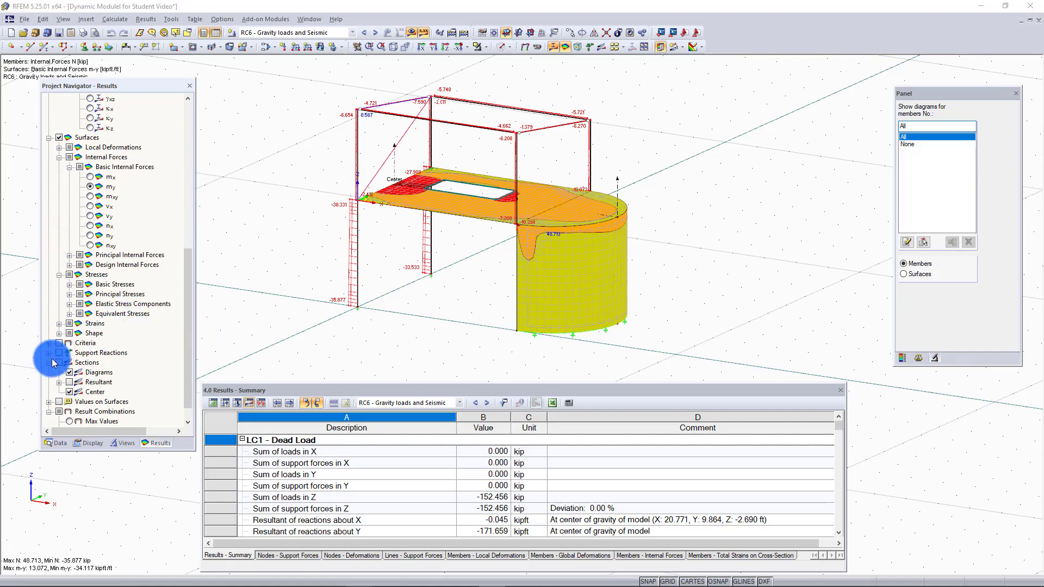
{"action": "scroll", "coordinate": [52, 362], "scroll_direction": "down", "scroll_amount": 1}
{"action": "left_click", "coordinate": [58, 332]}
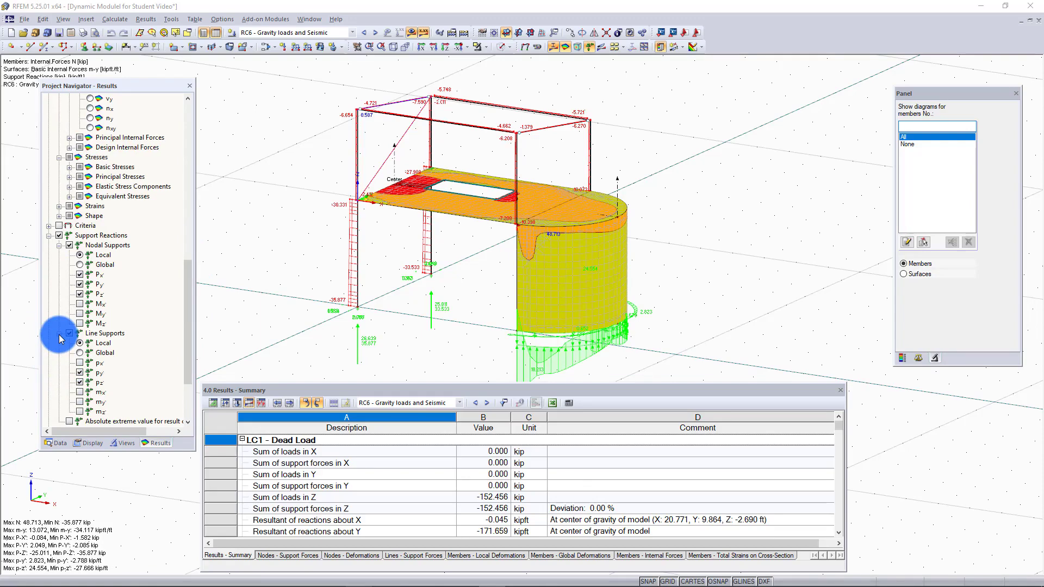
{"action": "scroll", "coordinate": [59, 338], "scroll_direction": "down", "scroll_amount": 3}
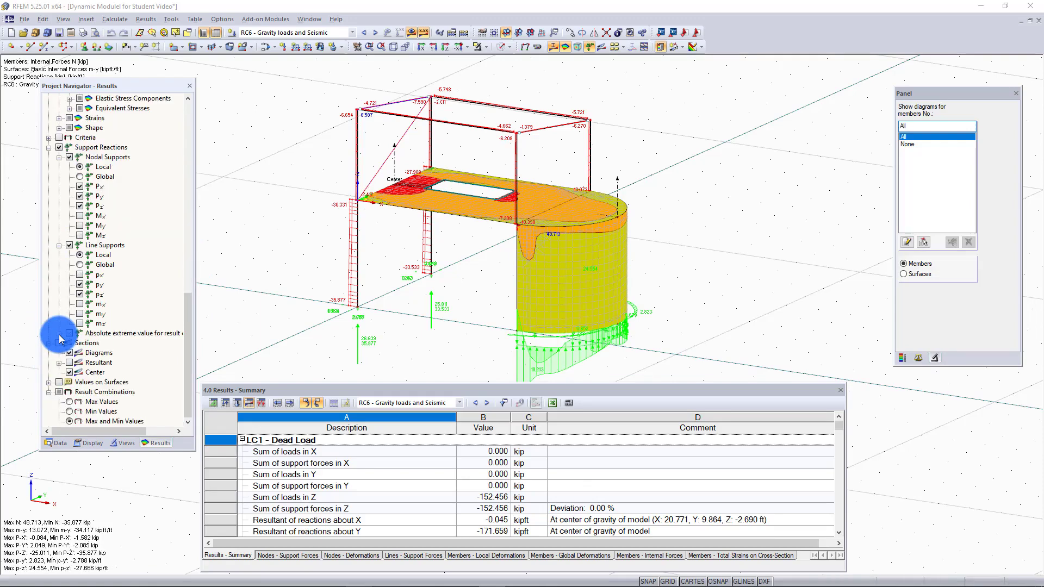